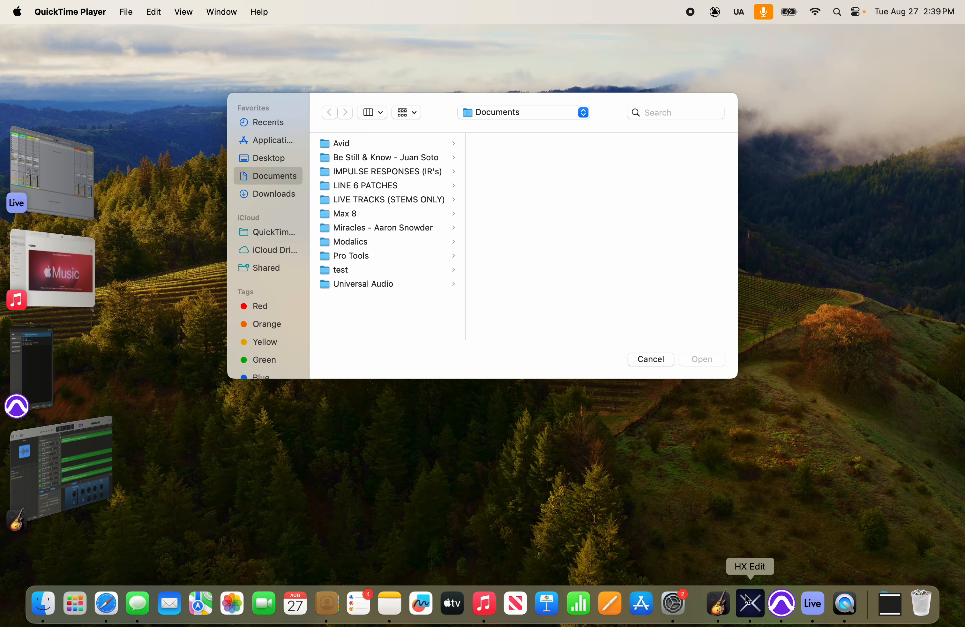
# - Switch to HX Edit and examine the settings of J-ROCKATONE's Multi input block and Path 2A output block
pyautogui.click(748, 599)
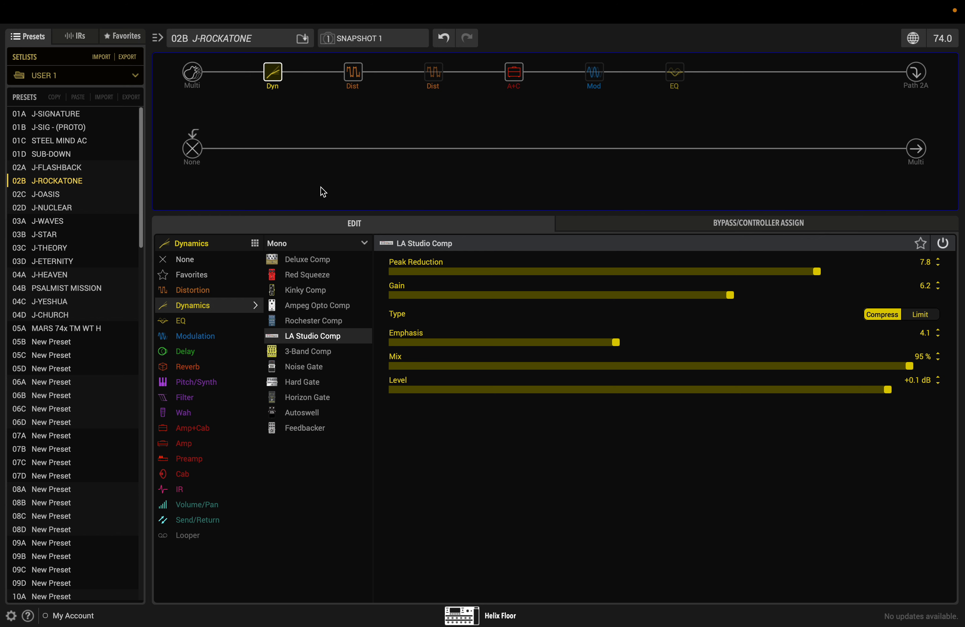
pyautogui.click(192, 74)
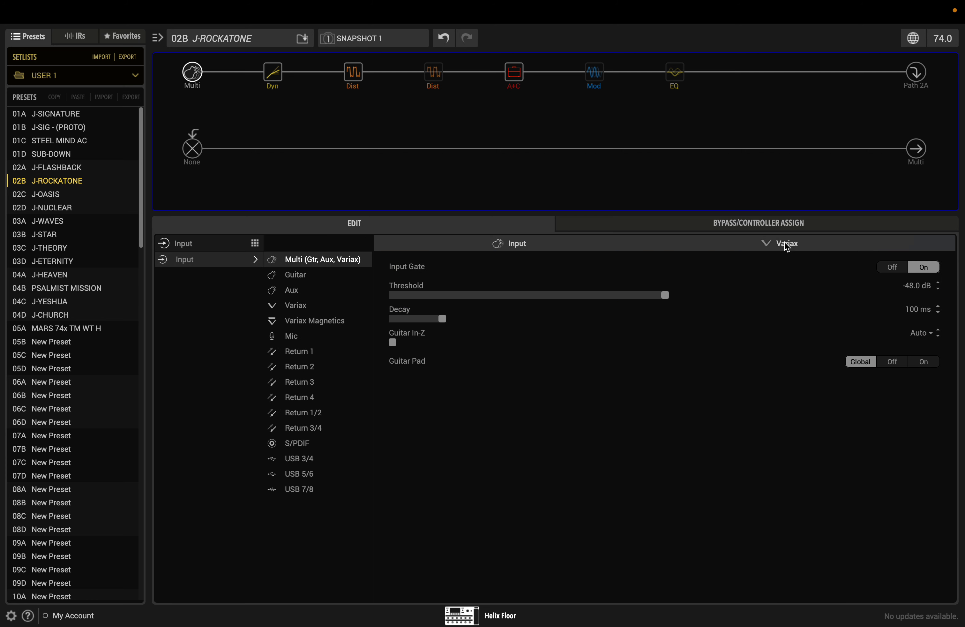
pyautogui.click(747, 244)
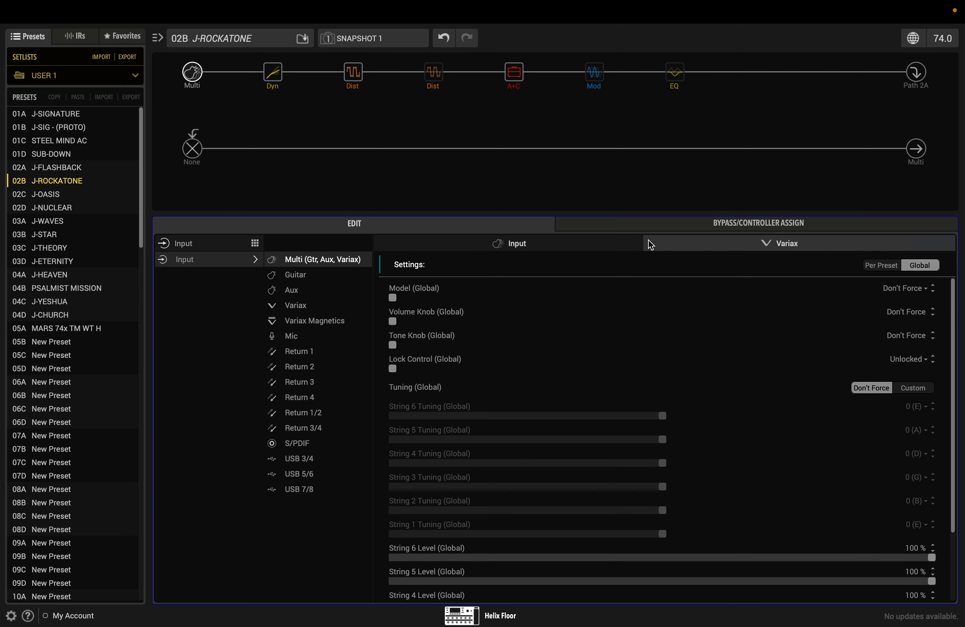
pyautogui.click(616, 243)
pyautogui.click(680, 223)
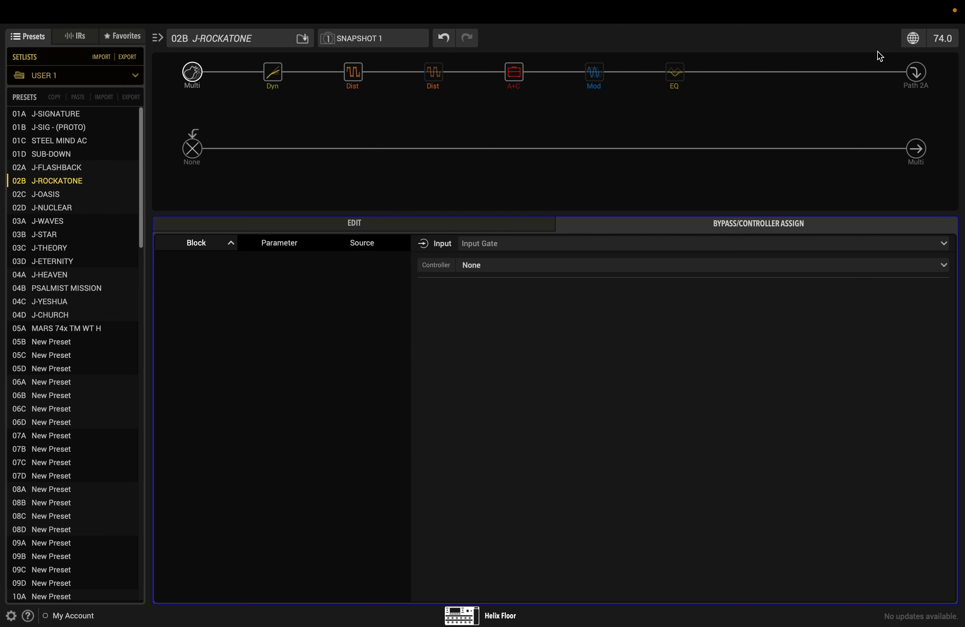
pyautogui.click(916, 72)
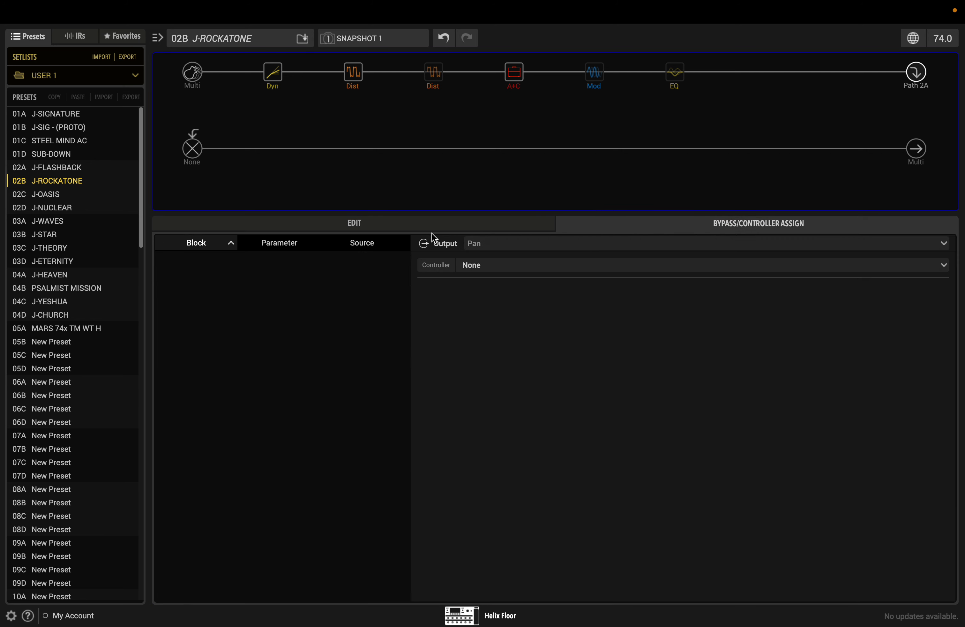
pyautogui.click(442, 228)
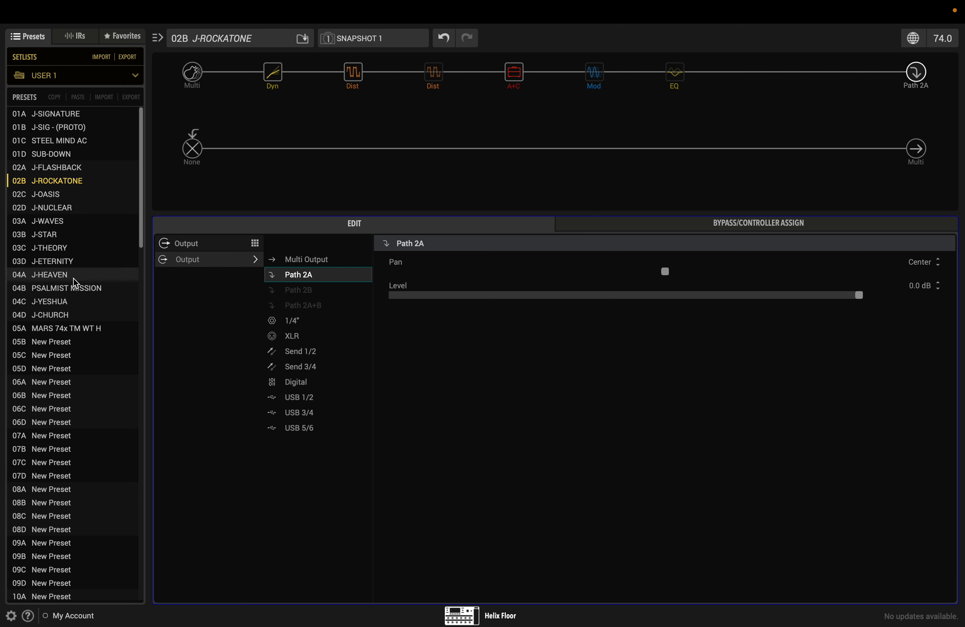
# - Load presets 05A MARS 74x TM WT H, 01A J-SIGNATURE, 02A J-FLASHBACK and 01D SUB-DOWN in turn to view their signal chains
pyautogui.click(65, 328)
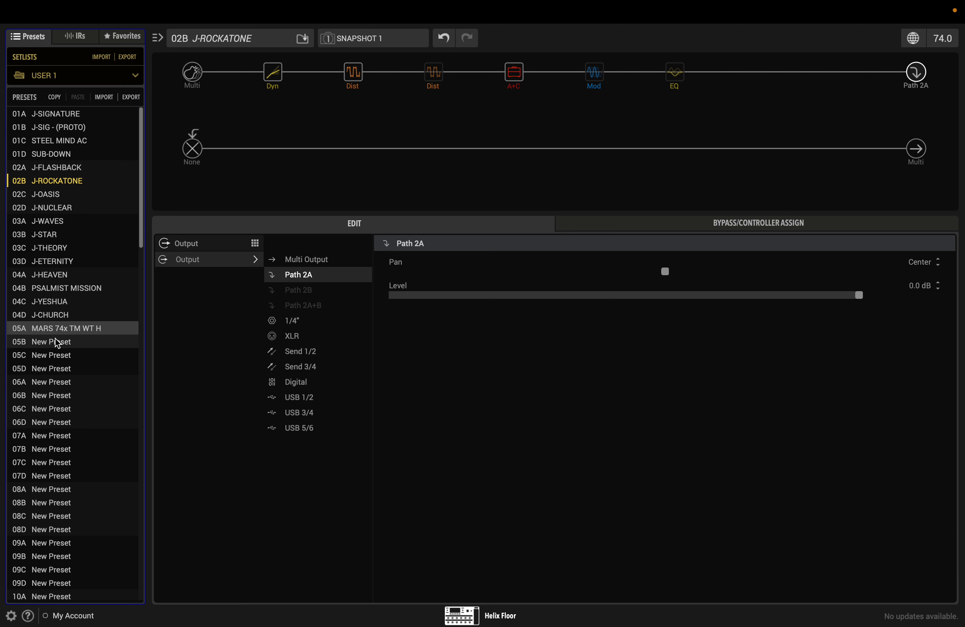
pyautogui.click(64, 332)
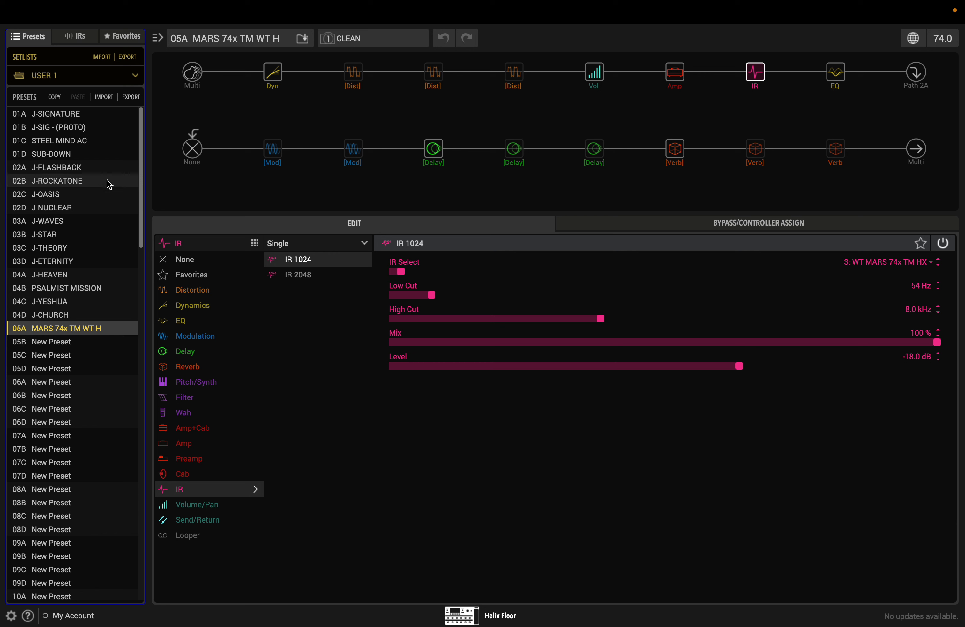
pyautogui.click(78, 115)
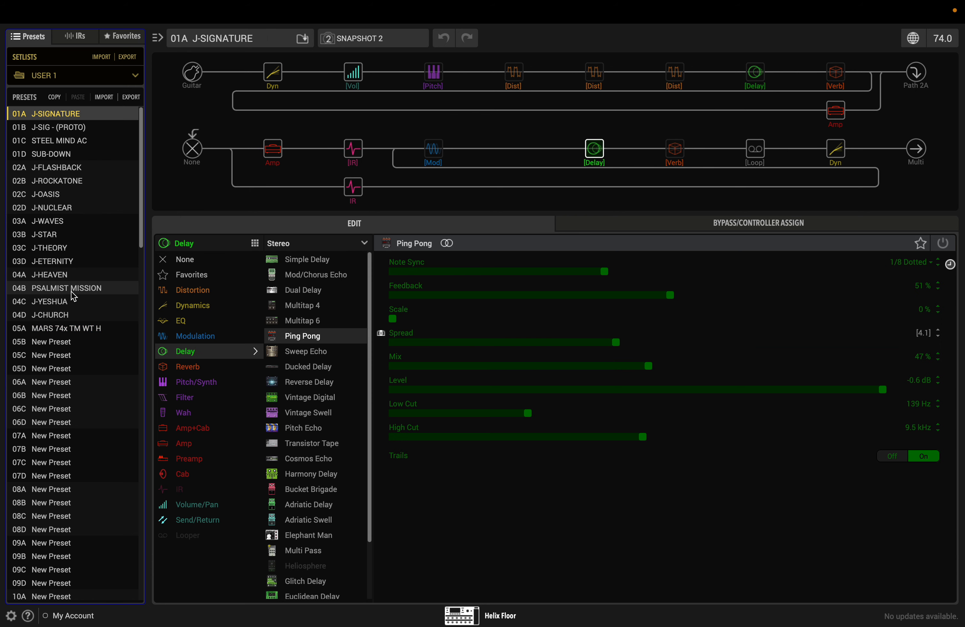
pyautogui.click(84, 167)
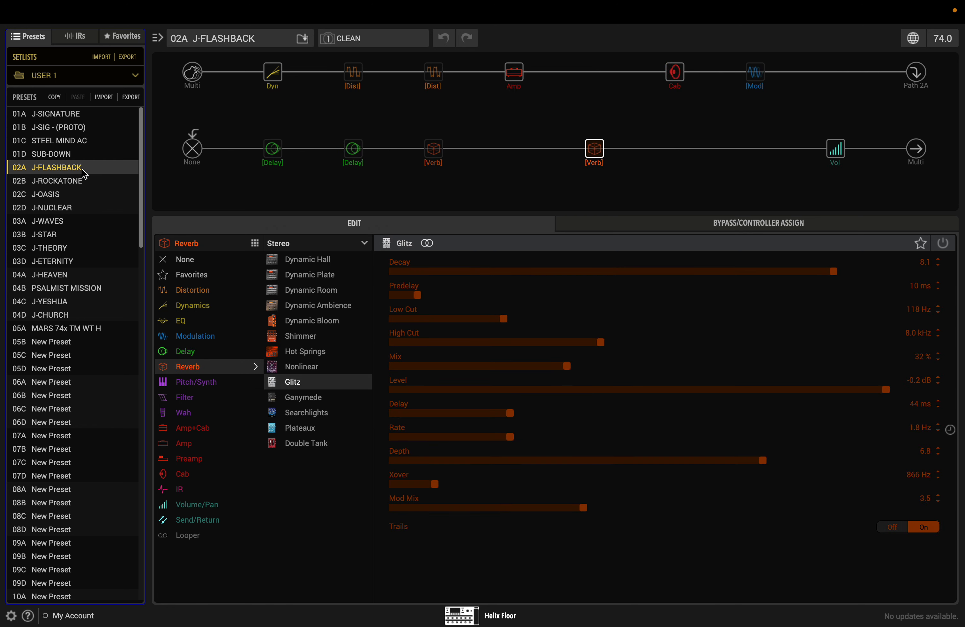
pyautogui.click(82, 157)
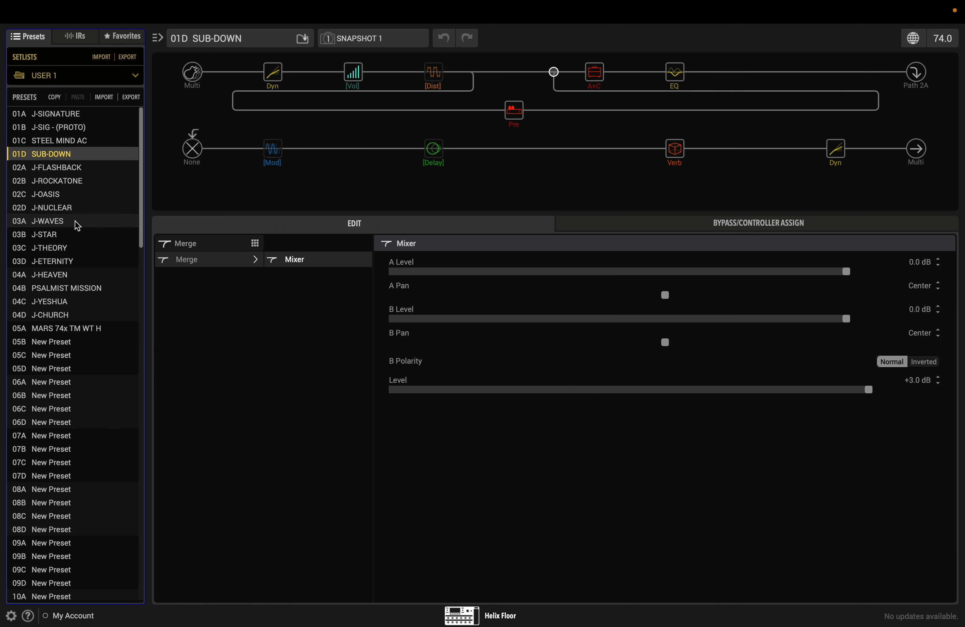
# - Load presets 02D J-NUCLEAR, 02B J-ROCKATONE and 01A J-SIGNATURE in turn to compare their signal chains
pyautogui.click(78, 208)
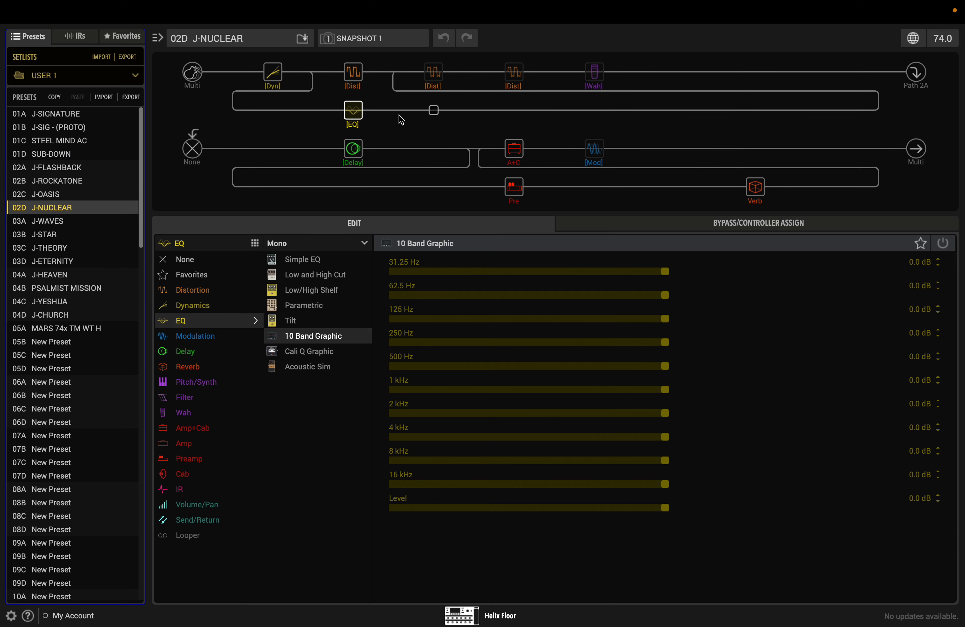
pyautogui.click(99, 181)
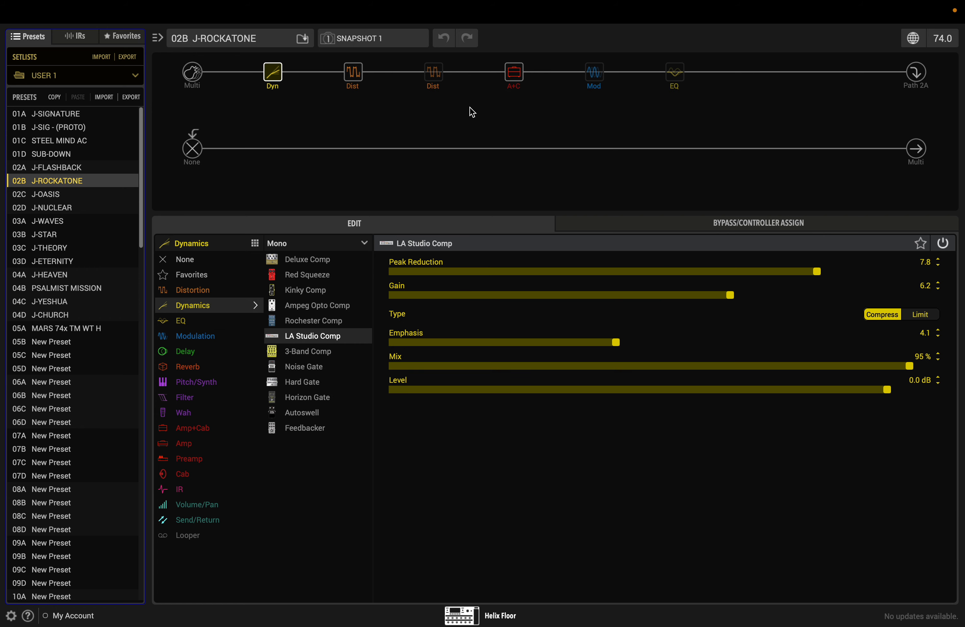
pyautogui.click(98, 130)
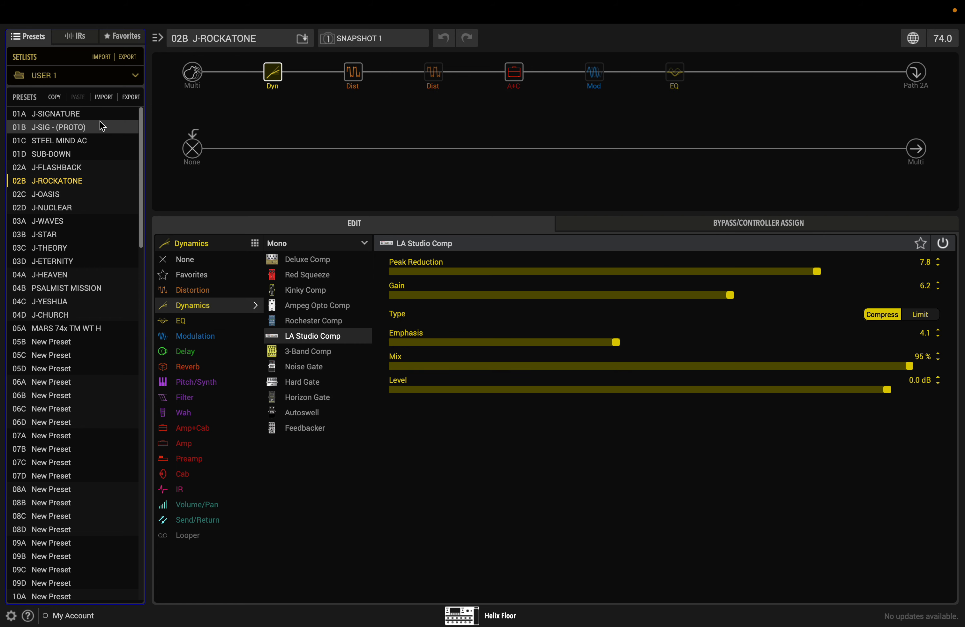
pyautogui.doubleClick(99, 118)
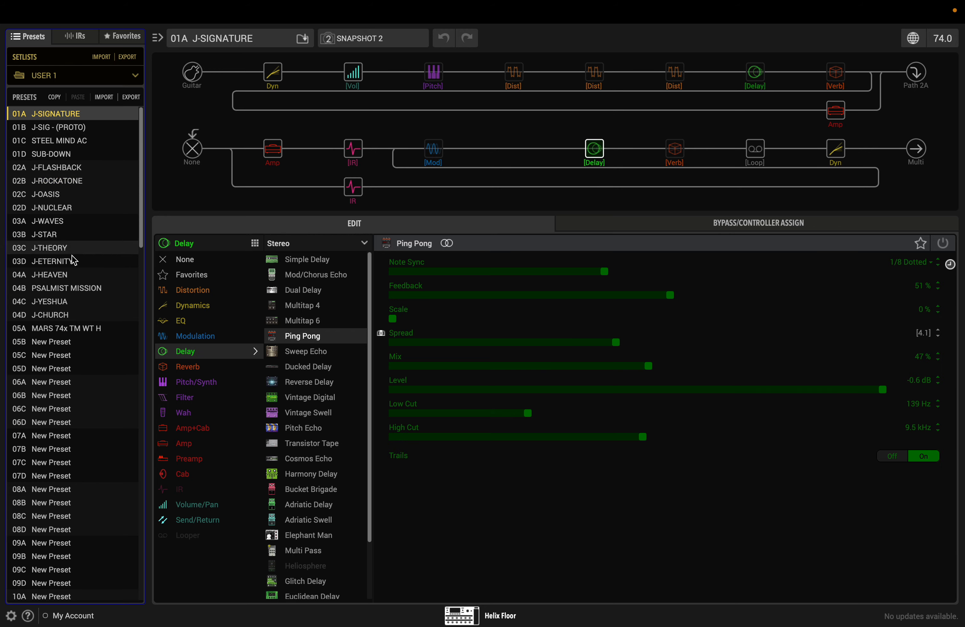
# - Browse the presets of the USER 1 setlist and load the empty preset 05B New Preset
pyautogui.scroll(-15, 59, 459)
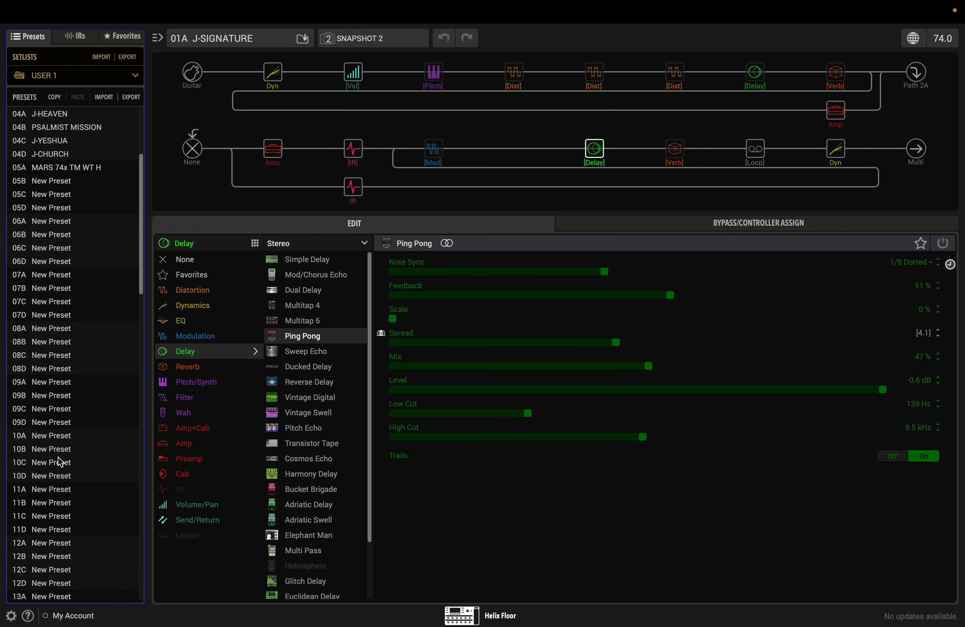
pyautogui.scroll(18, 58, 457)
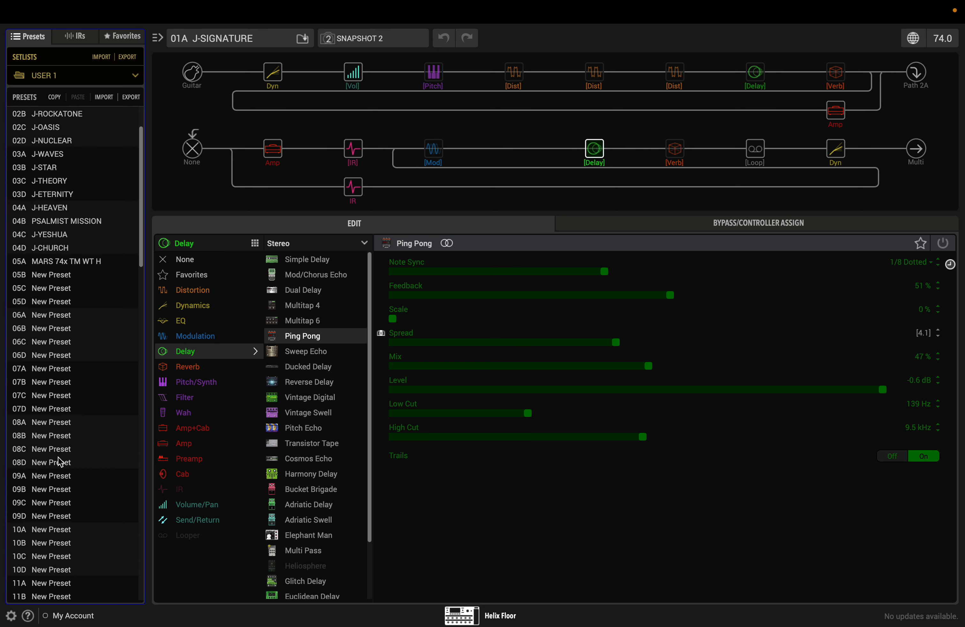
pyautogui.click(64, 79)
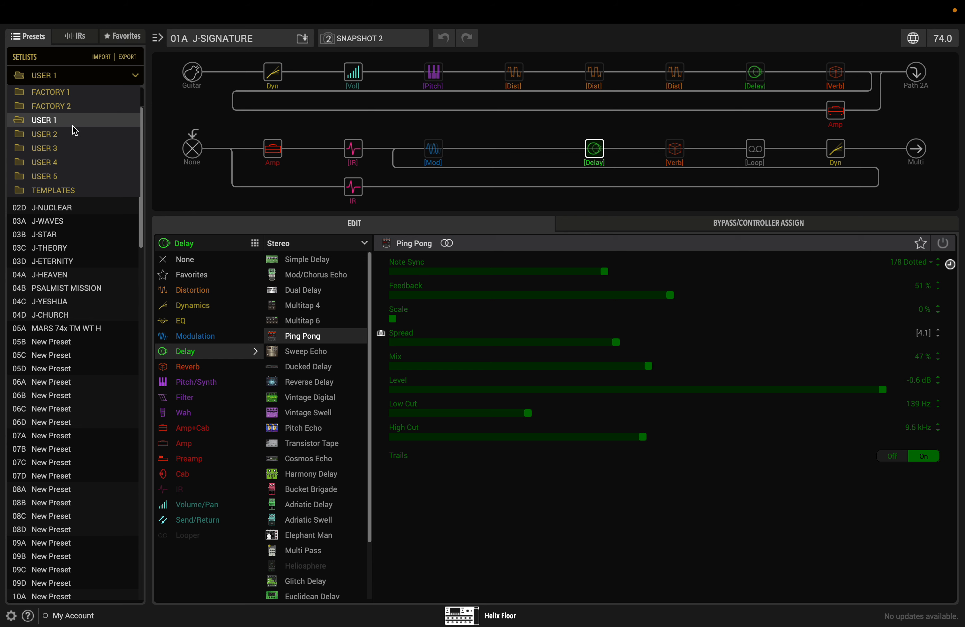
pyautogui.click(61, 120)
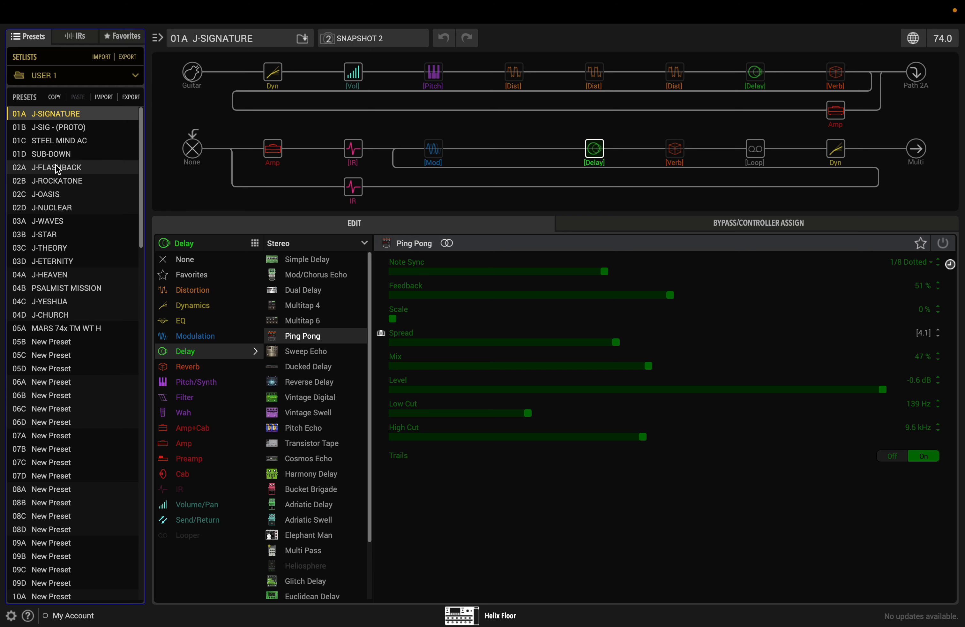
pyautogui.scroll(-10, 39, 253)
pyautogui.scroll(10, 54, 323)
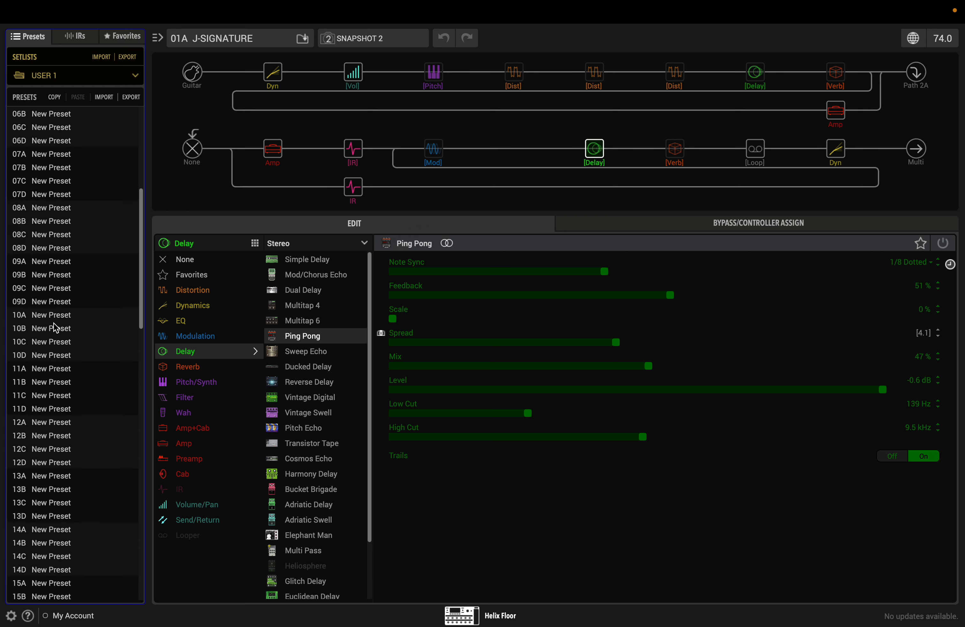
pyautogui.click(73, 346)
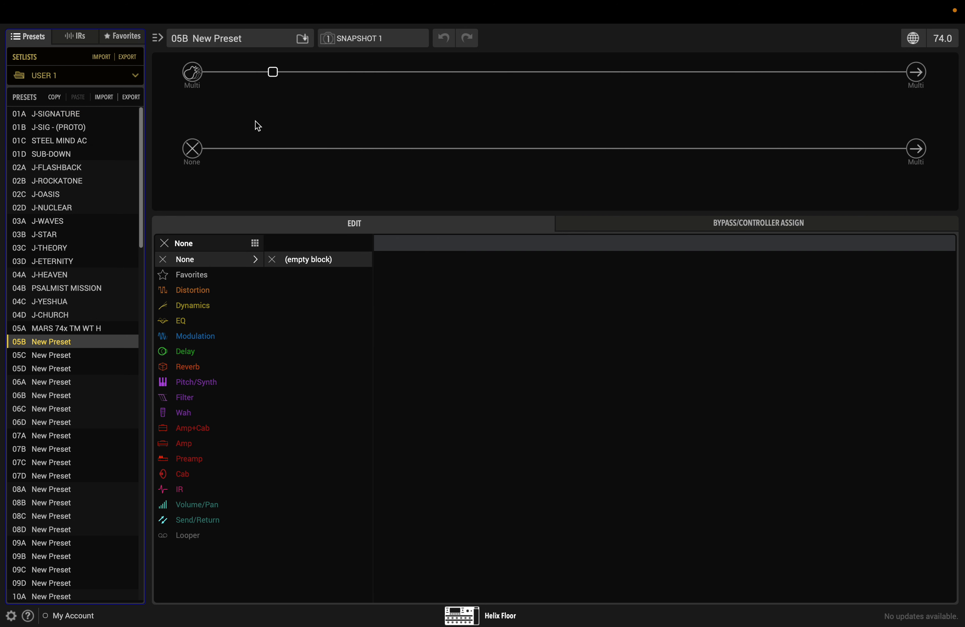
# - Switch to the FACTORY 1 setlist and look through its presets
pyautogui.click(111, 79)
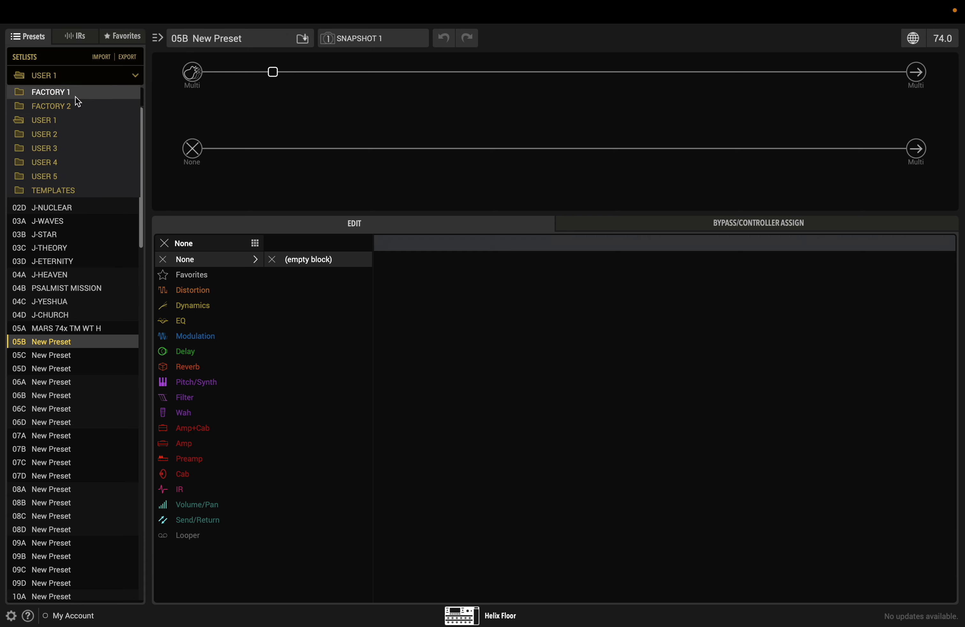
pyautogui.click(110, 83)
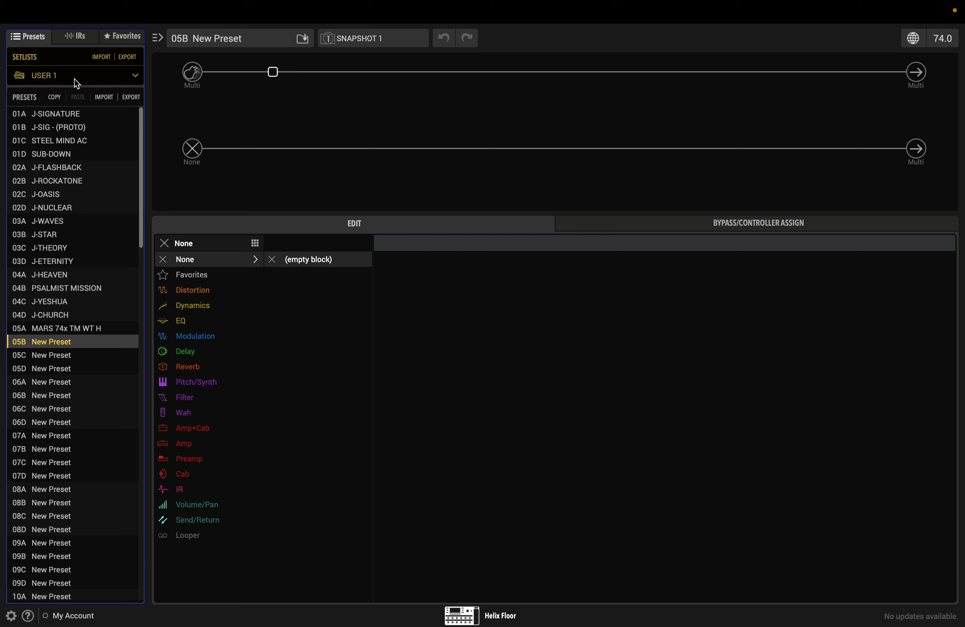
pyautogui.click(62, 82)
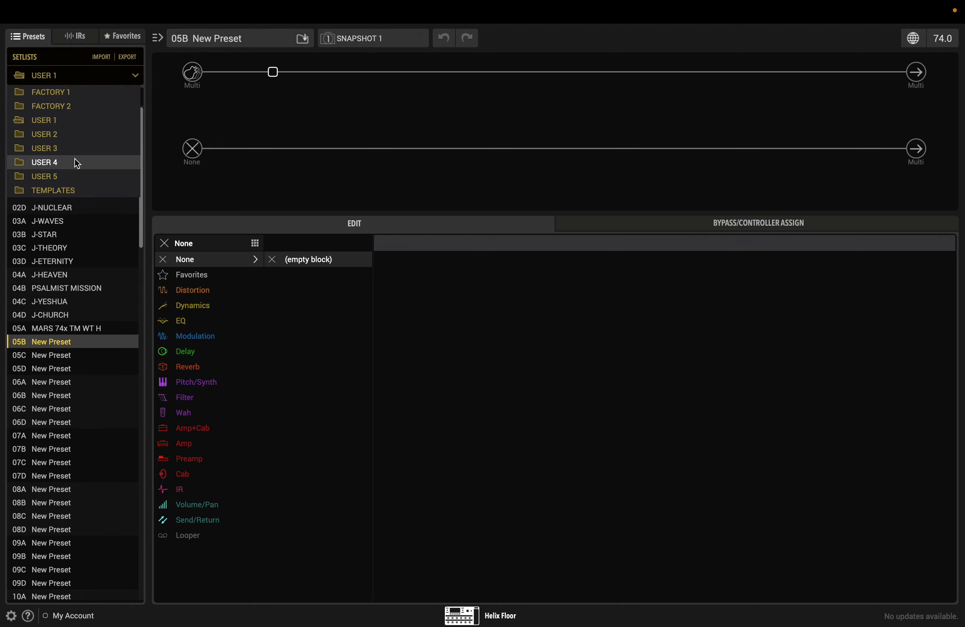
pyautogui.click(83, 94)
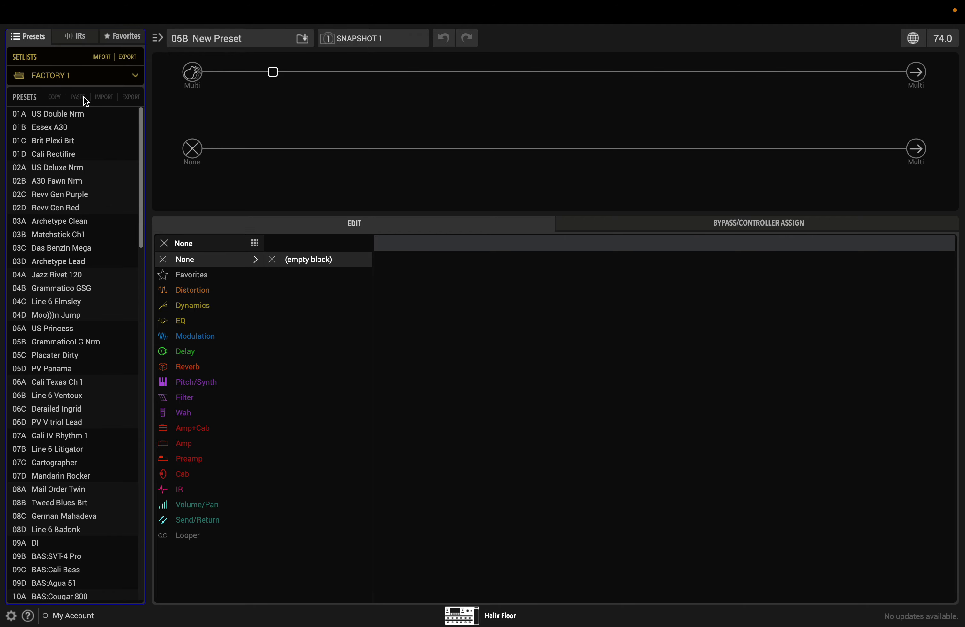
pyautogui.scroll(-10, 75, 243)
pyautogui.scroll(-5, 74, 242)
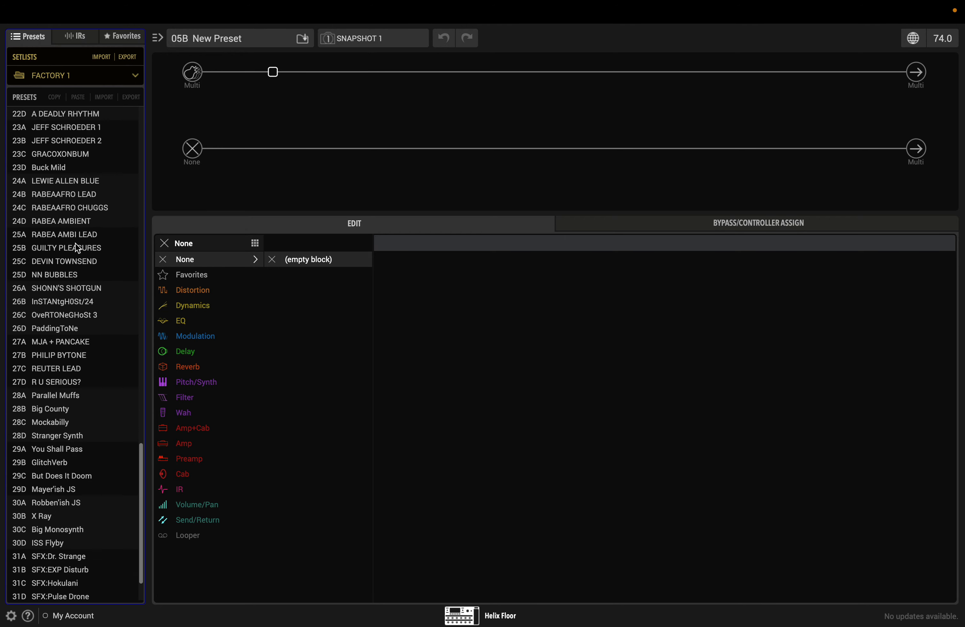
pyautogui.scroll(3, 69, 440)
pyautogui.scroll(15, 69, 439)
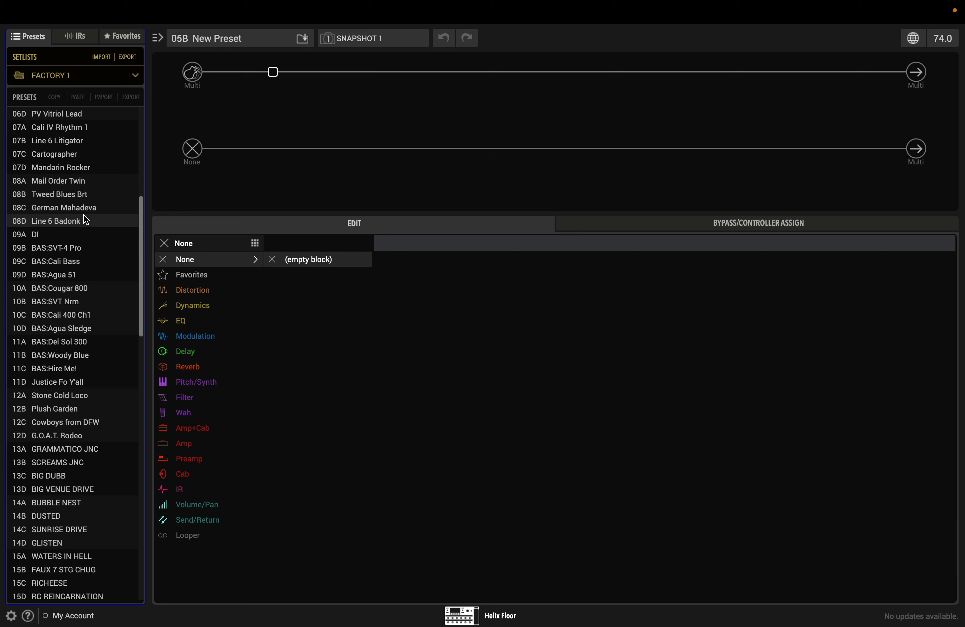
# - Load the FACTORY 1 presets 08B Tweed Blues Brt and 12D G.O.A.T. Rodeo in turn and browse the remaining presets
pyautogui.click(69, 196)
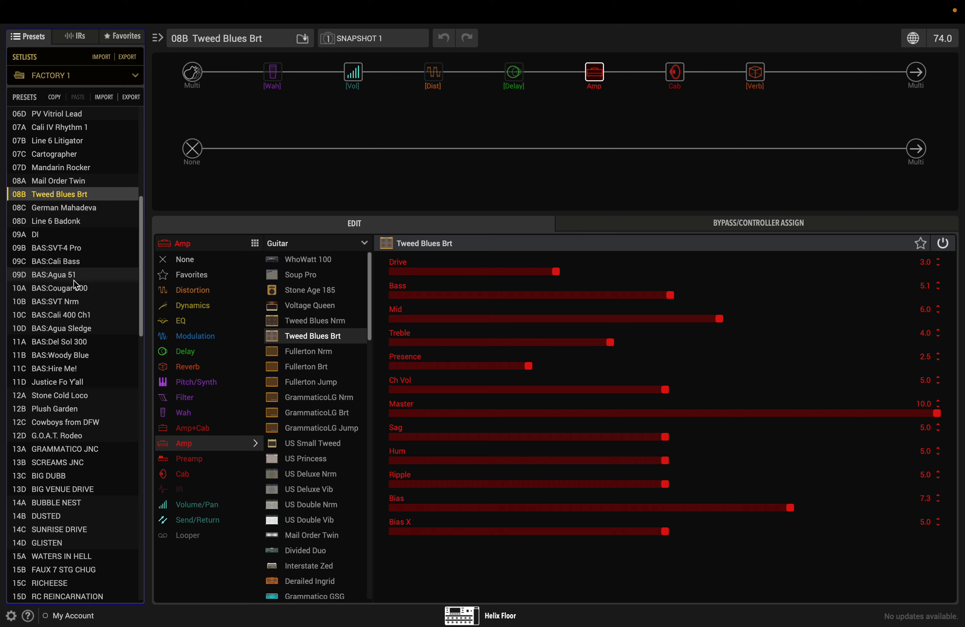
pyautogui.scroll(-1, 59, 328)
pyautogui.scroll(3, 59, 328)
pyautogui.click(56, 462)
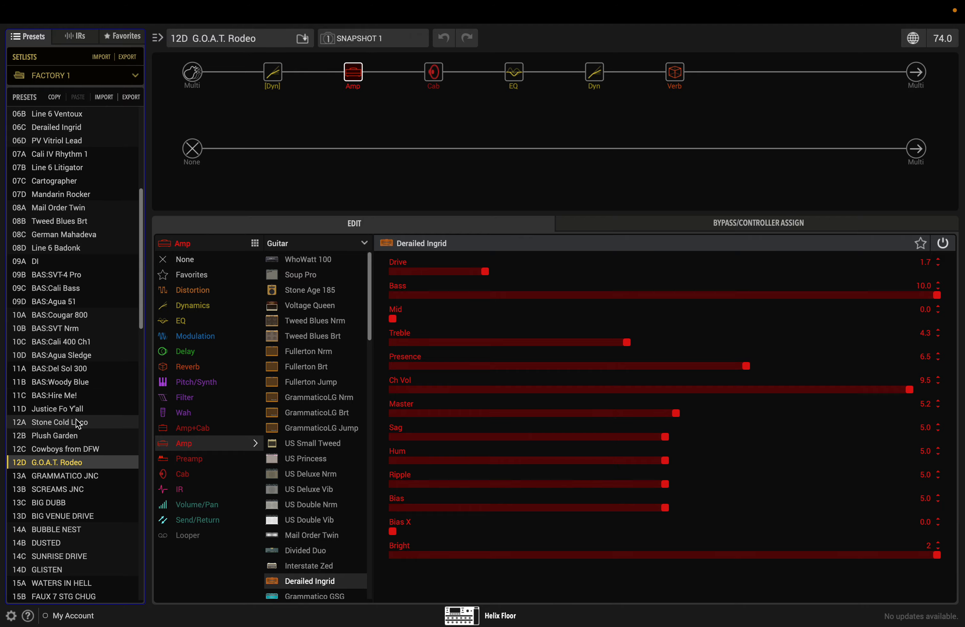
pyautogui.scroll(-10, 81, 488)
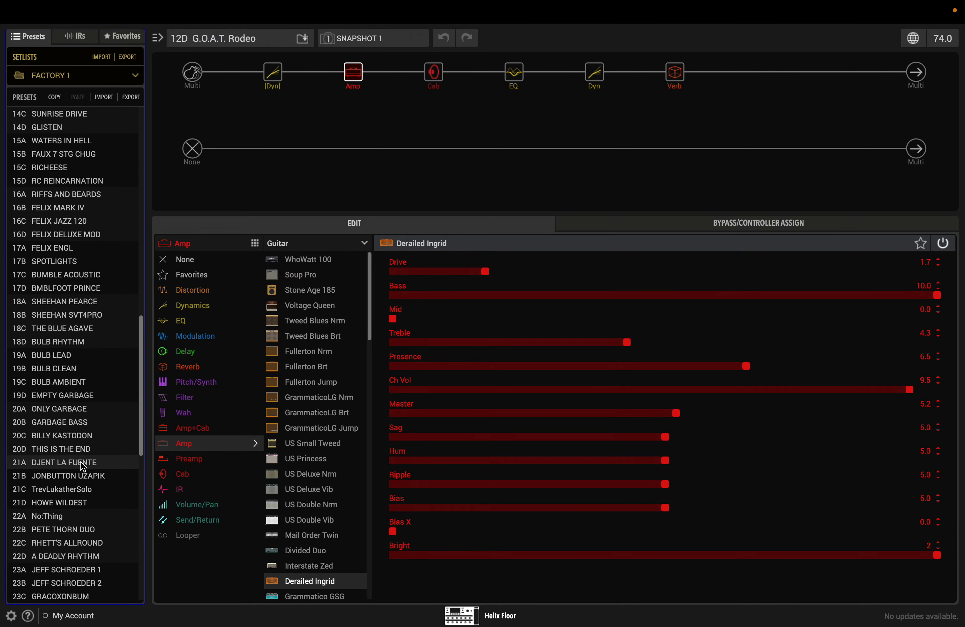
pyautogui.scroll(20, 81, 504)
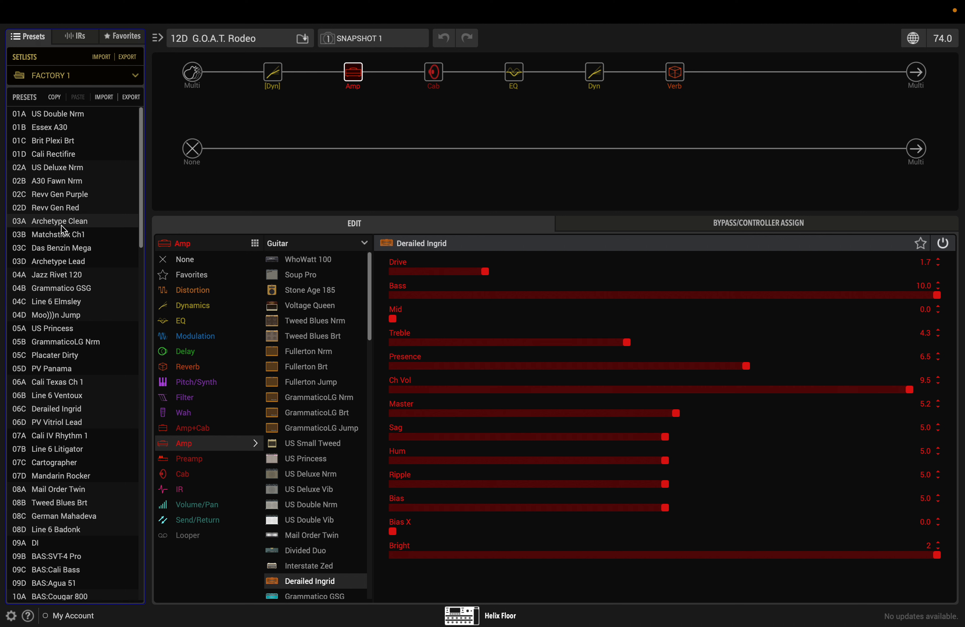
# - Switch to the FACTORY 2 setlist, load preset 03C Eat It and select 04B Andy Warb Hall
pyautogui.click(96, 83)
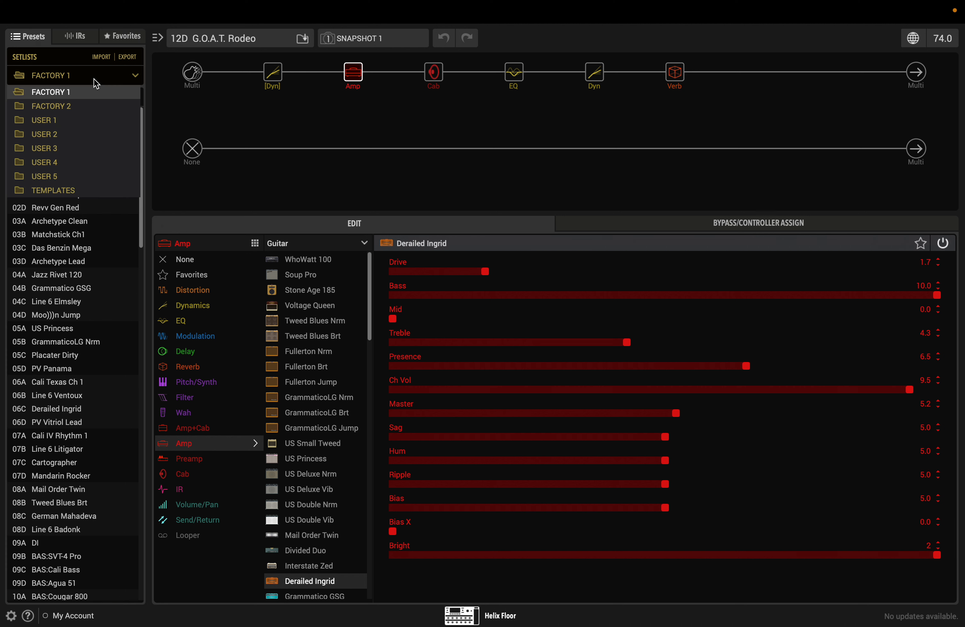
pyautogui.click(70, 105)
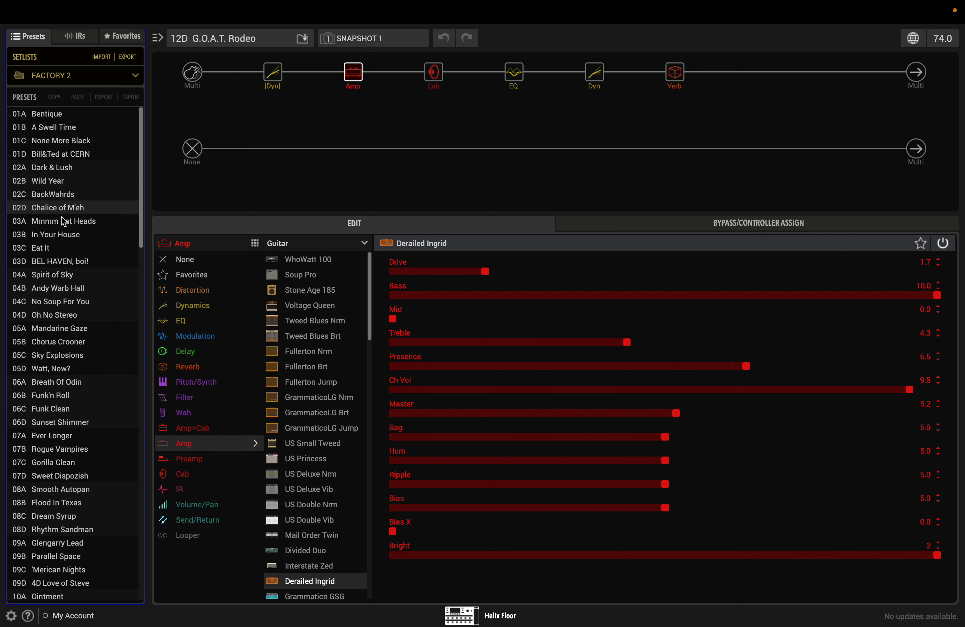
pyautogui.click(61, 248)
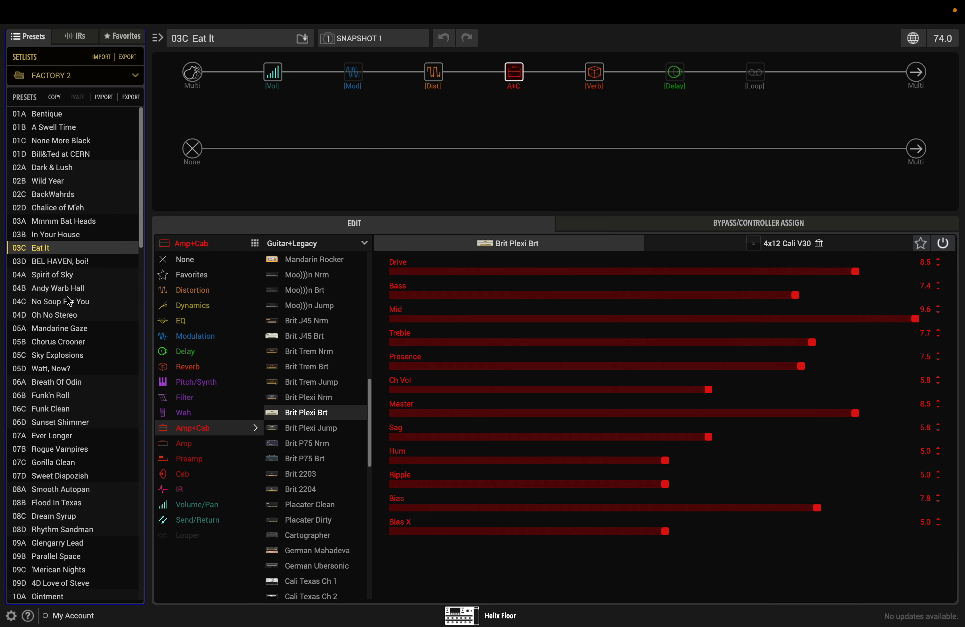
pyautogui.click(90, 291)
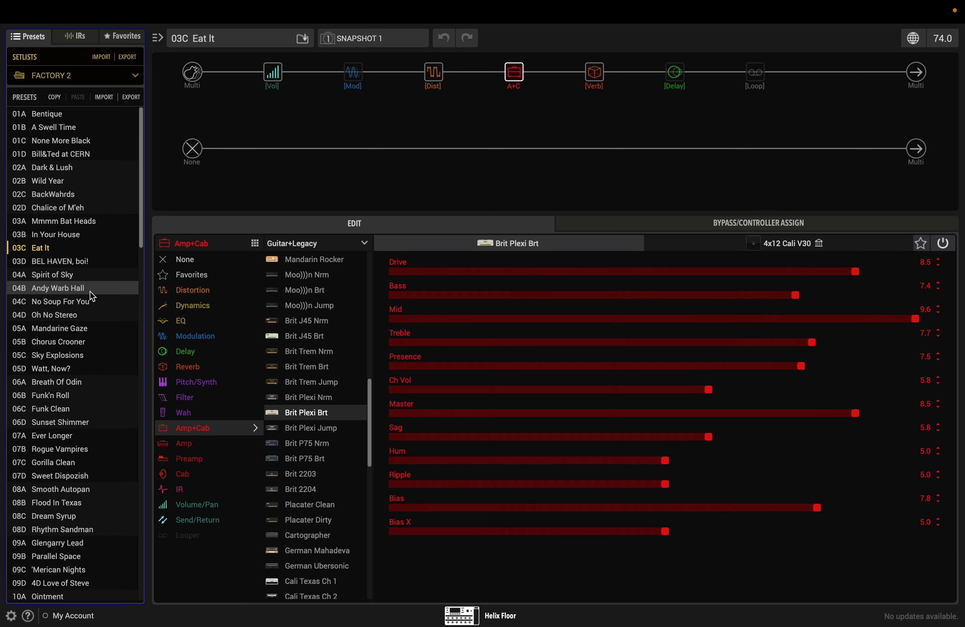
# - Load the FACTORY 2 preset 06A Breath Of Odin and browse the rest of the setlist
pyautogui.click(94, 382)
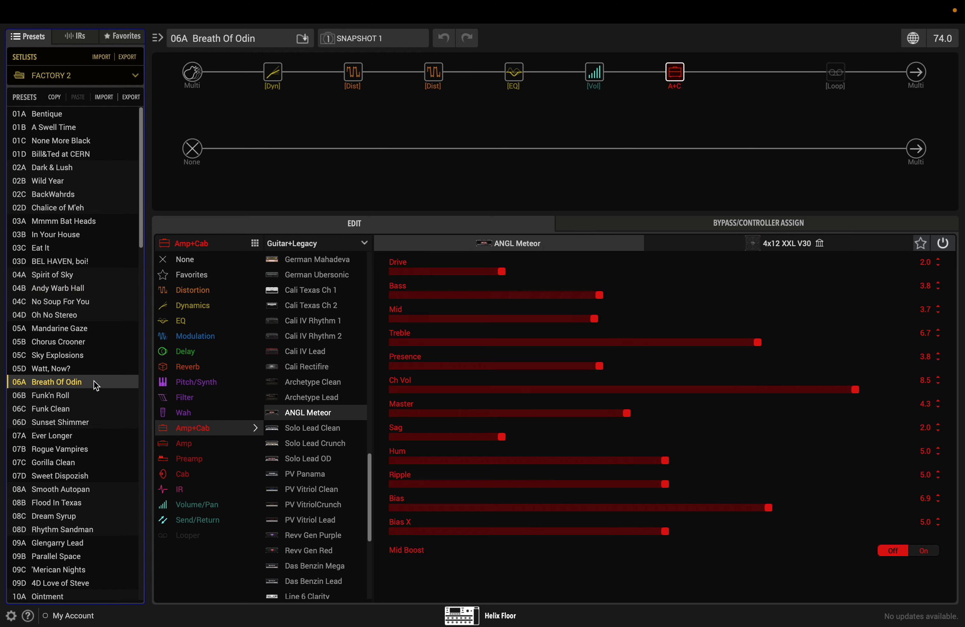
pyautogui.scroll(-2, 59, 470)
pyautogui.scroll(-20, 57, 466)
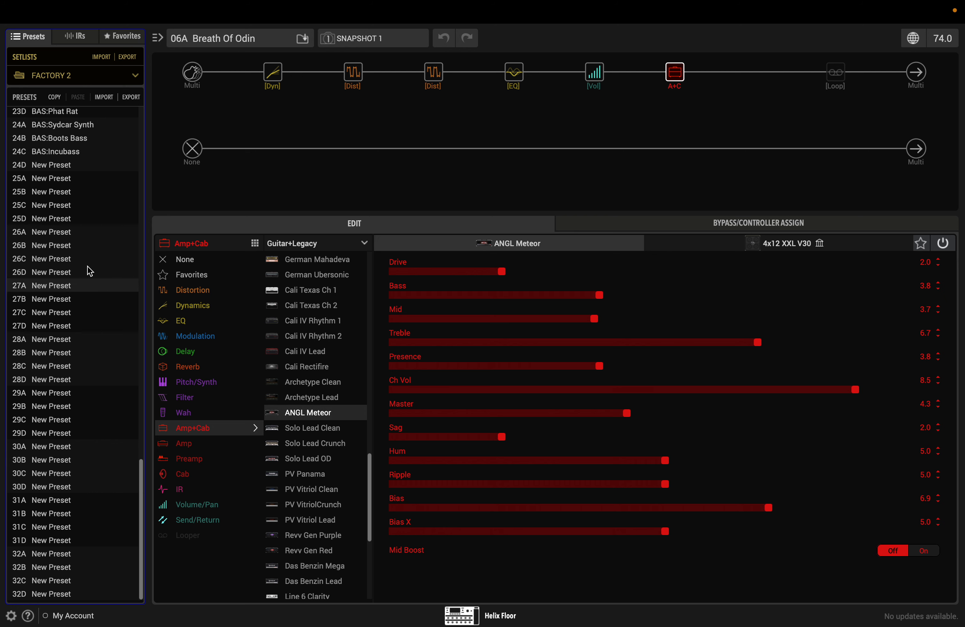
# - Switch to the USER 1 setlist and load preset 01A J-SIGNATURE to view its signal chain
pyautogui.click(112, 78)
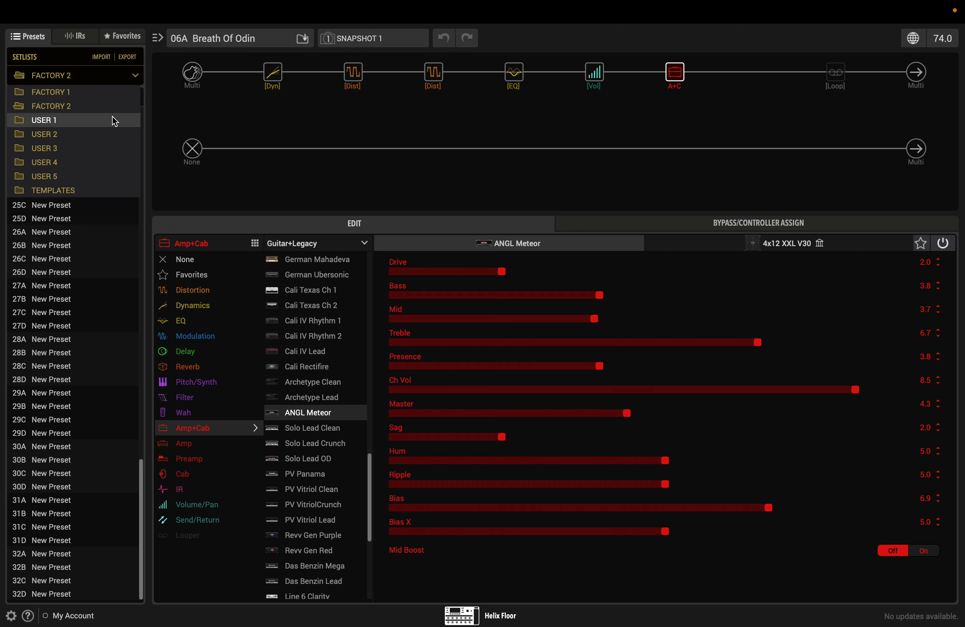
pyautogui.click(96, 126)
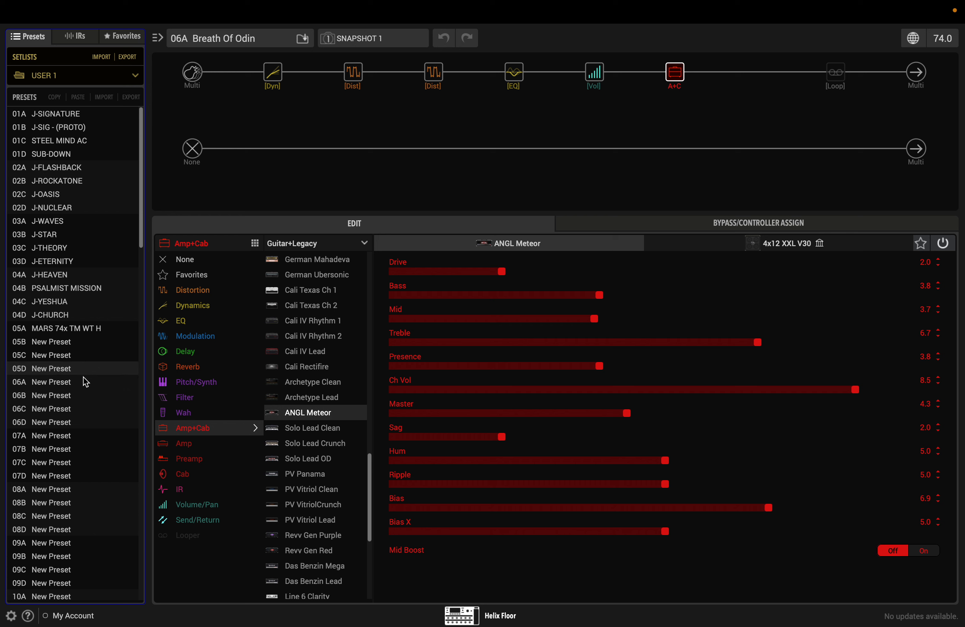
pyautogui.click(86, 117)
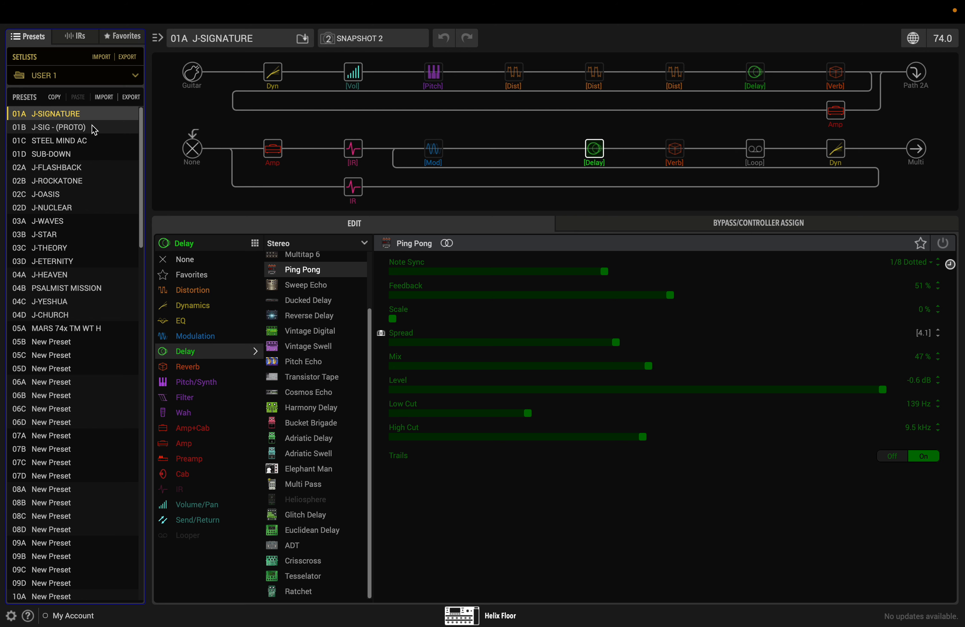
# - Switch to the TEMPLATES setlist, load 01A Quick Start and look through the available templates
pyautogui.click(131, 74)
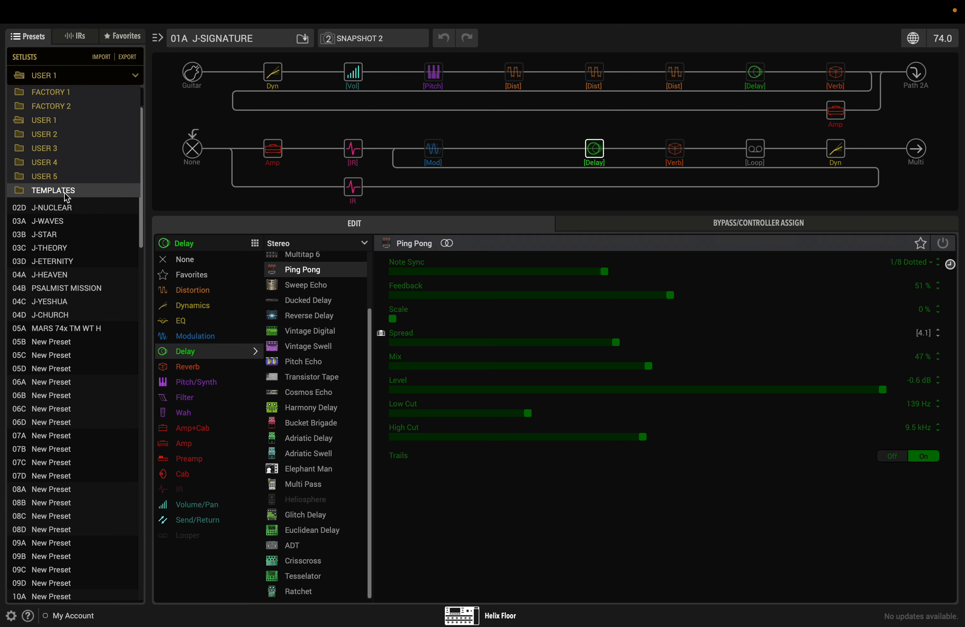
pyautogui.click(64, 192)
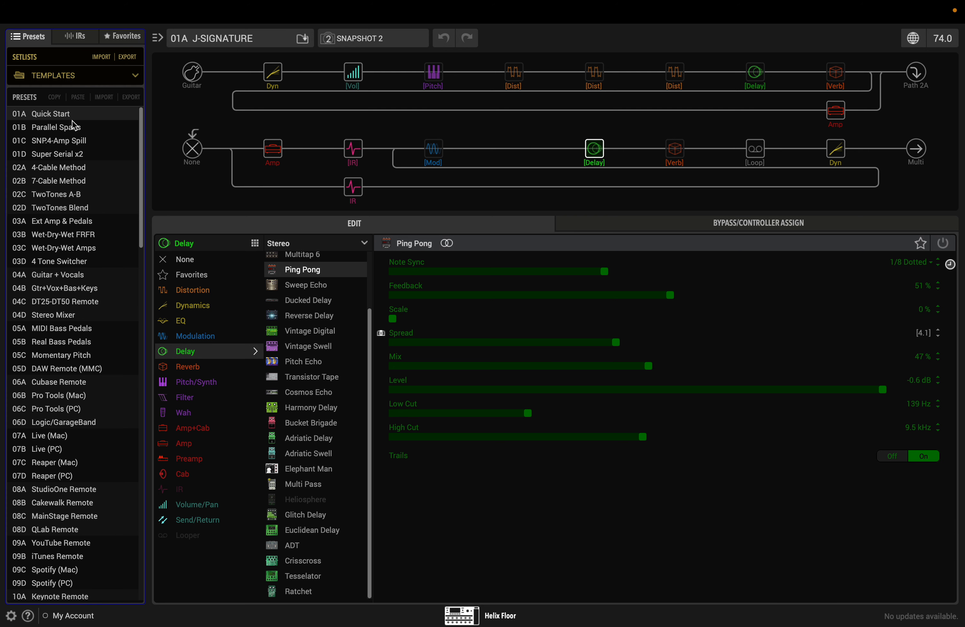
pyautogui.click(71, 119)
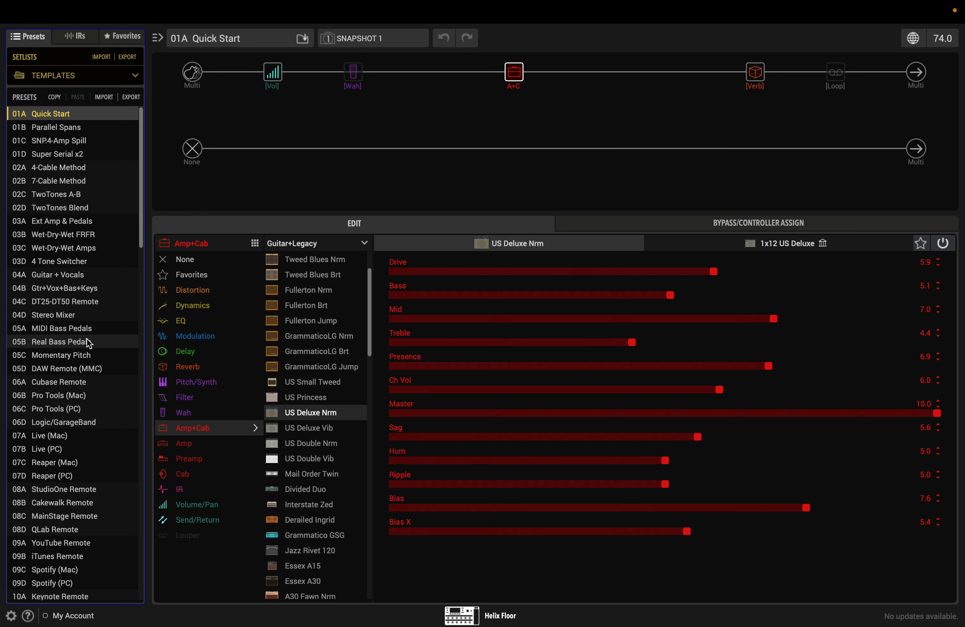
pyautogui.scroll(-15, 89, 343)
pyautogui.scroll(15, 82, 362)
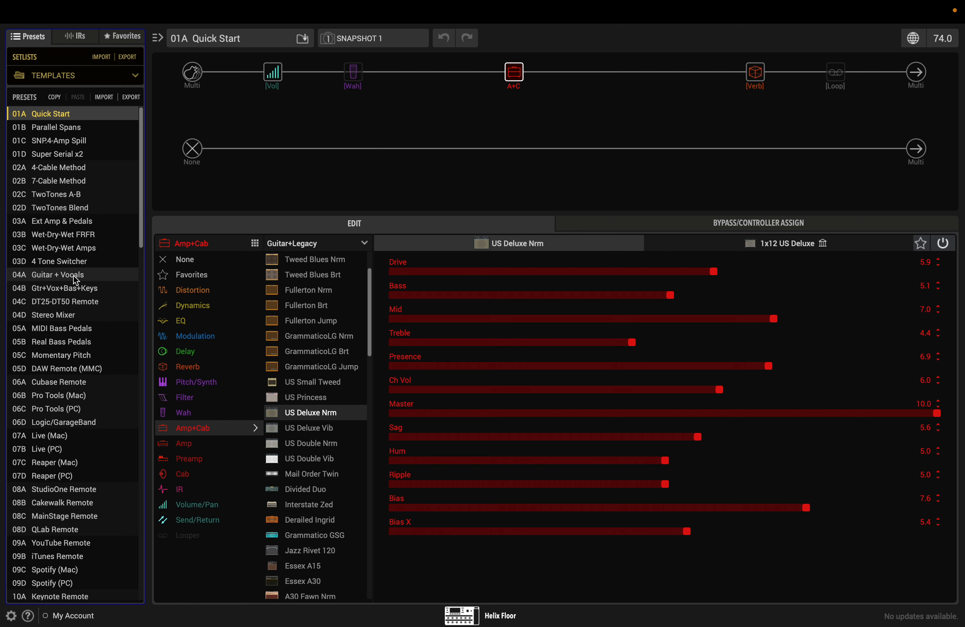
# - Load the templates 06B Pro Tools (Mac), 06D Logic/GarageBand, 03A Ext Amp & Pedals and 02A 4-Cable Method in turn to compare their signal chains
pyautogui.click(79, 399)
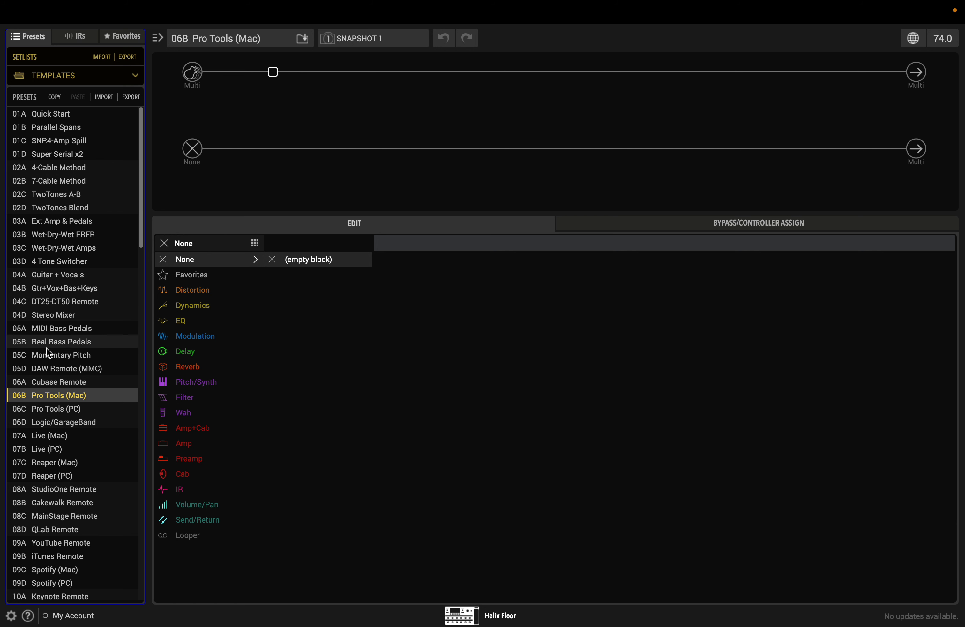
pyautogui.click(76, 426)
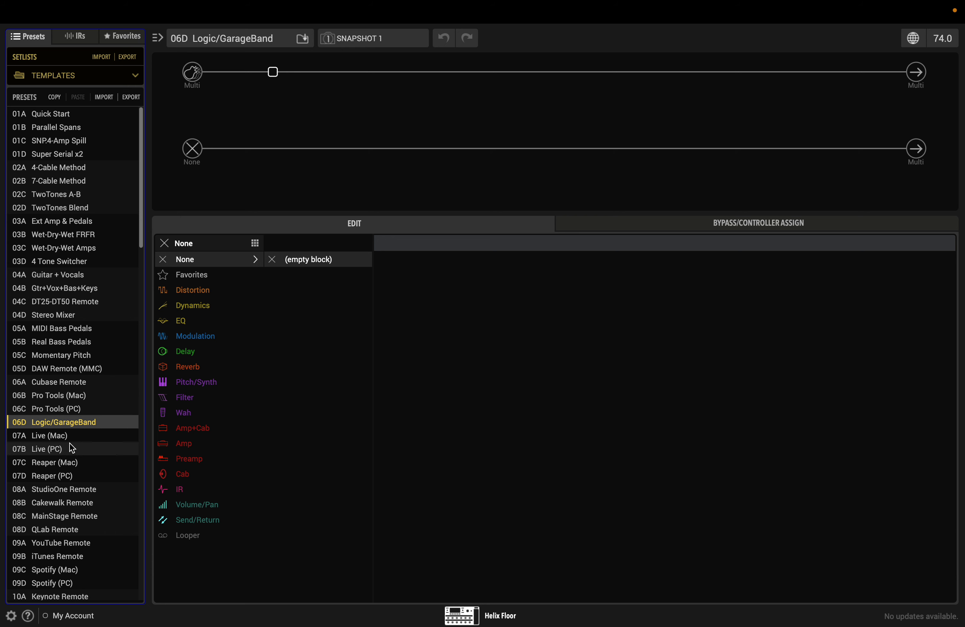
pyautogui.click(98, 224)
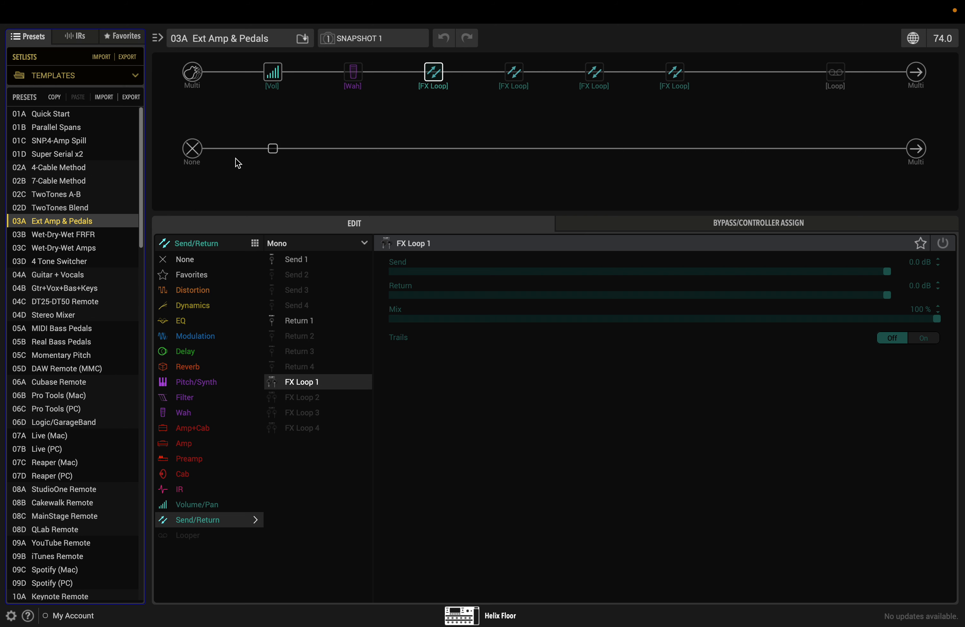
pyautogui.click(75, 173)
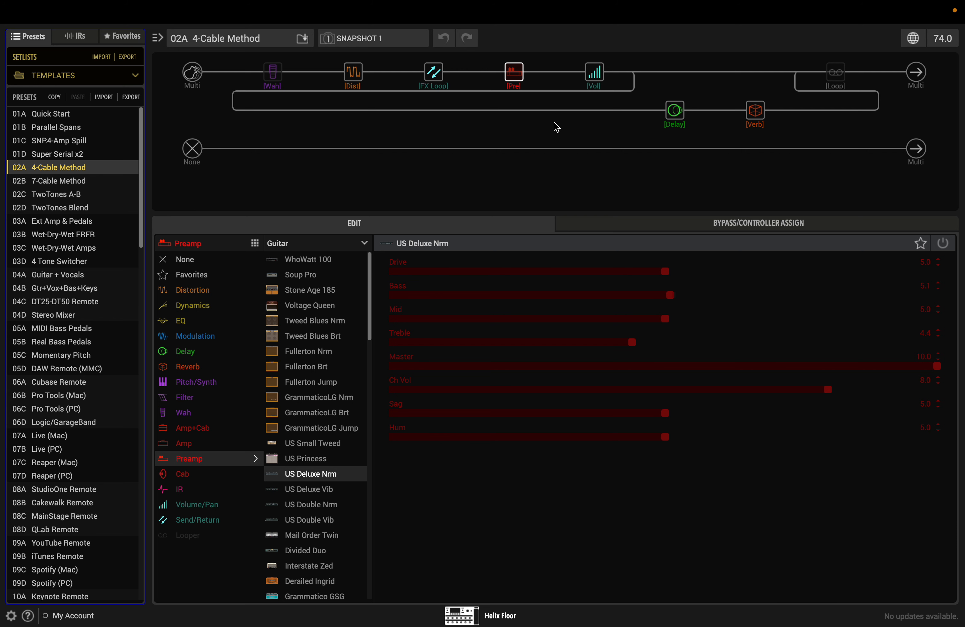
# - Return to the USER 1 setlist and load the empty preset 05B New Preset
pyautogui.click(116, 78)
pyautogui.click(67, 119)
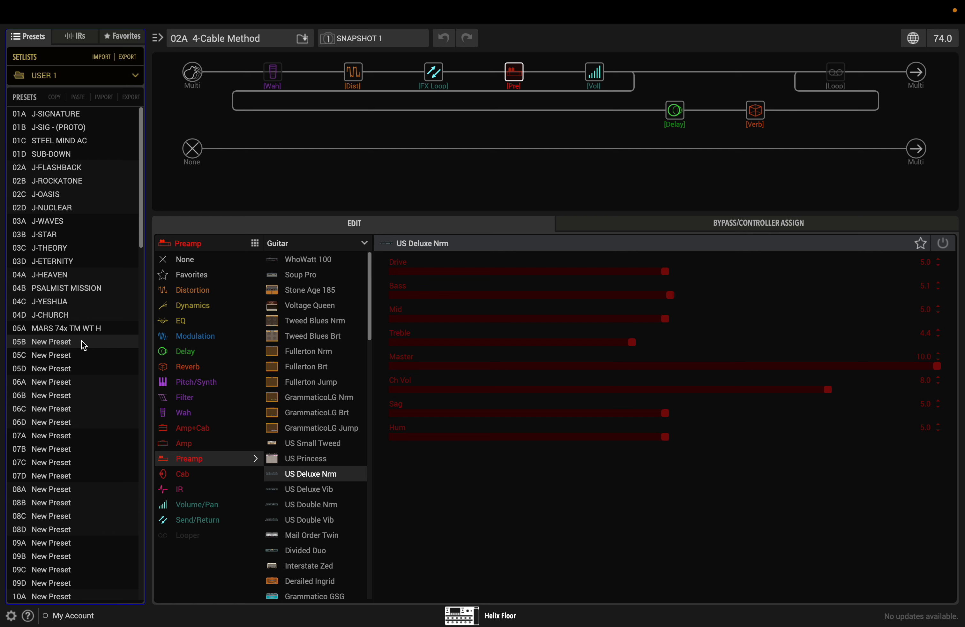
pyautogui.scroll(-8, 92, 339)
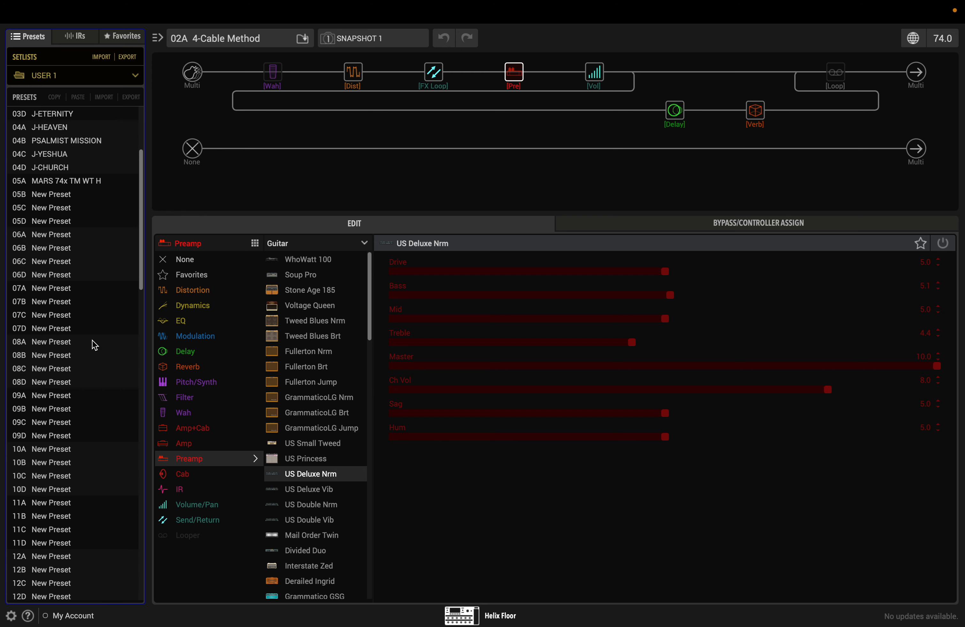
pyautogui.scroll(4, 92, 340)
pyautogui.scroll(4, 92, 345)
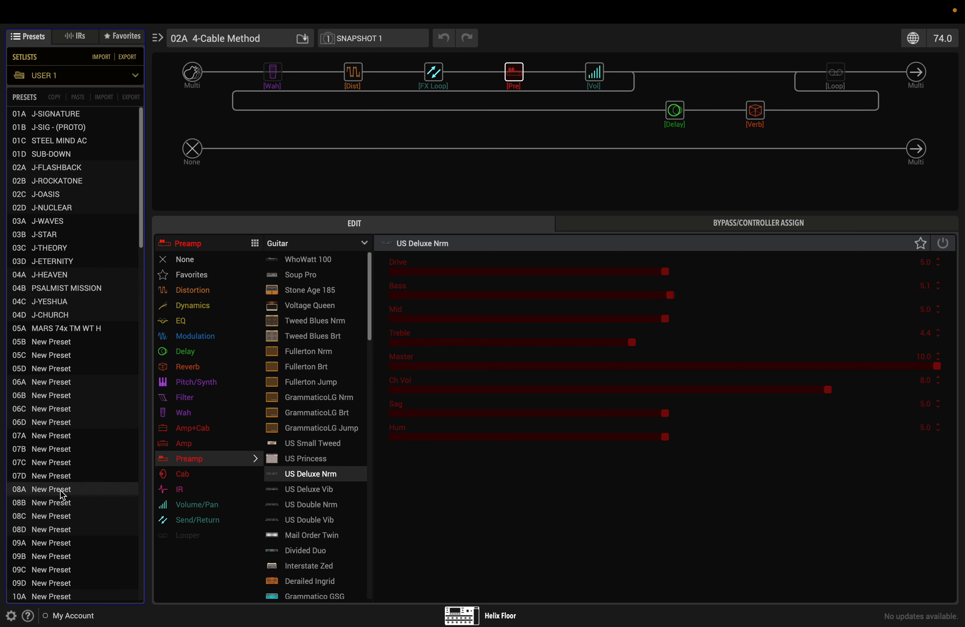
pyautogui.click(50, 342)
pyautogui.doubleClick(50, 342)
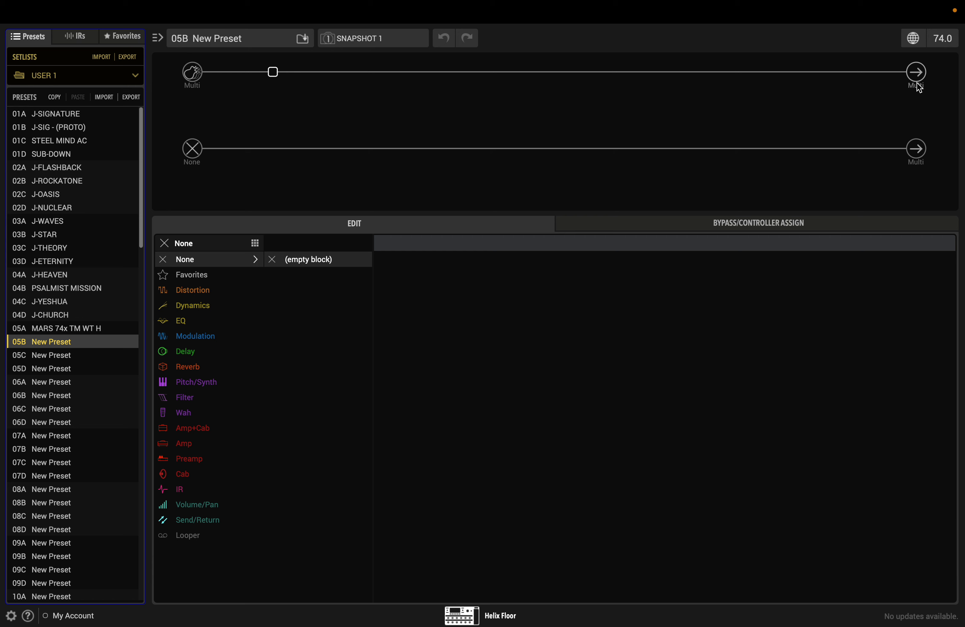
# - Route the upper path's output to Path 2A and show the lower path's output settings
pyautogui.click(918, 74)
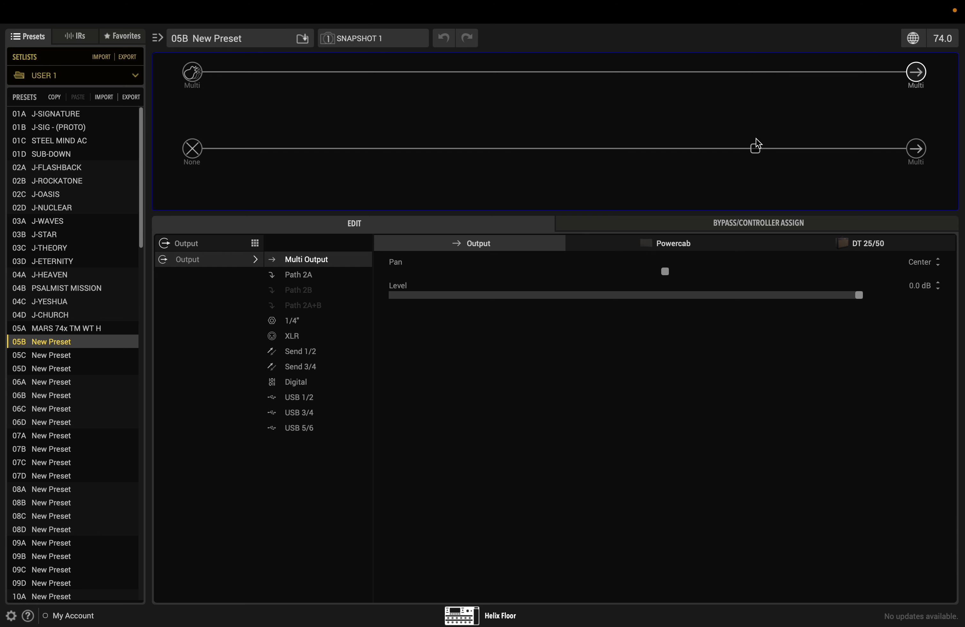
pyautogui.click(323, 280)
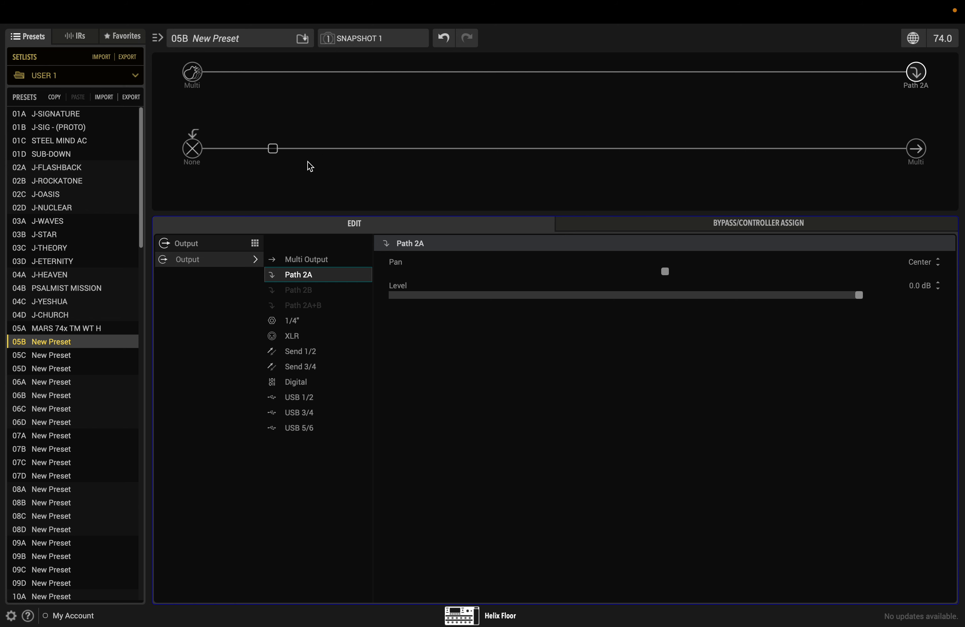
pyautogui.click(914, 159)
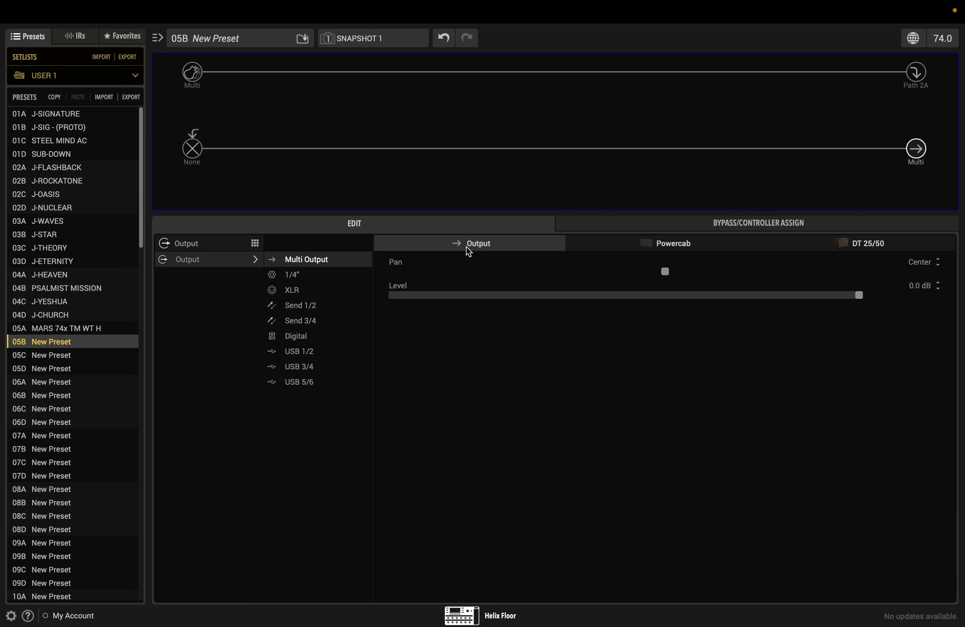
# - Try input sources such as Aux, Variax, Return 1 and USB 3/4 on the upper path, then set its input to Guitar
pyautogui.click(203, 78)
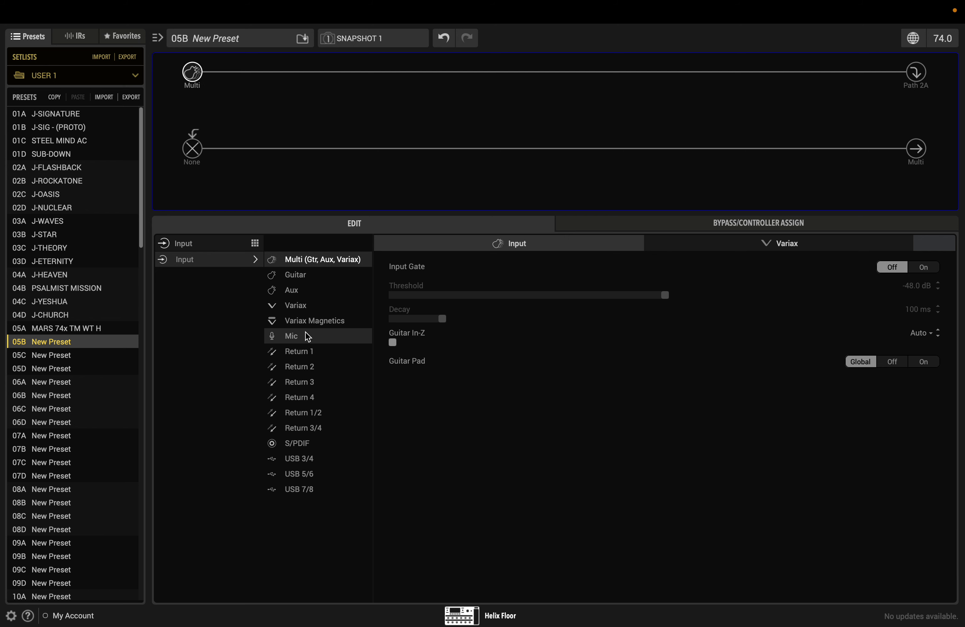
pyautogui.click(317, 281)
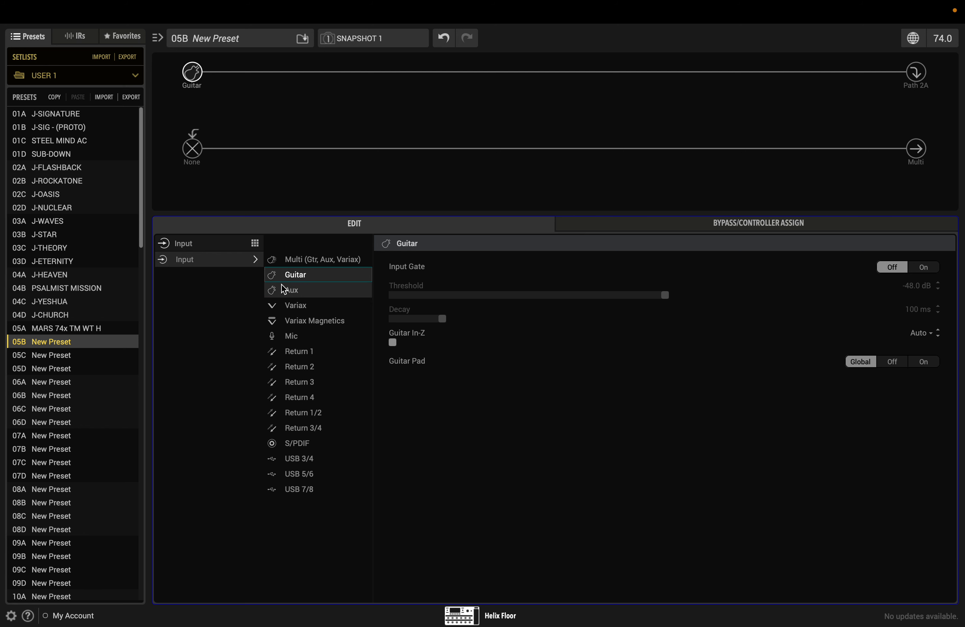
pyautogui.click(297, 293)
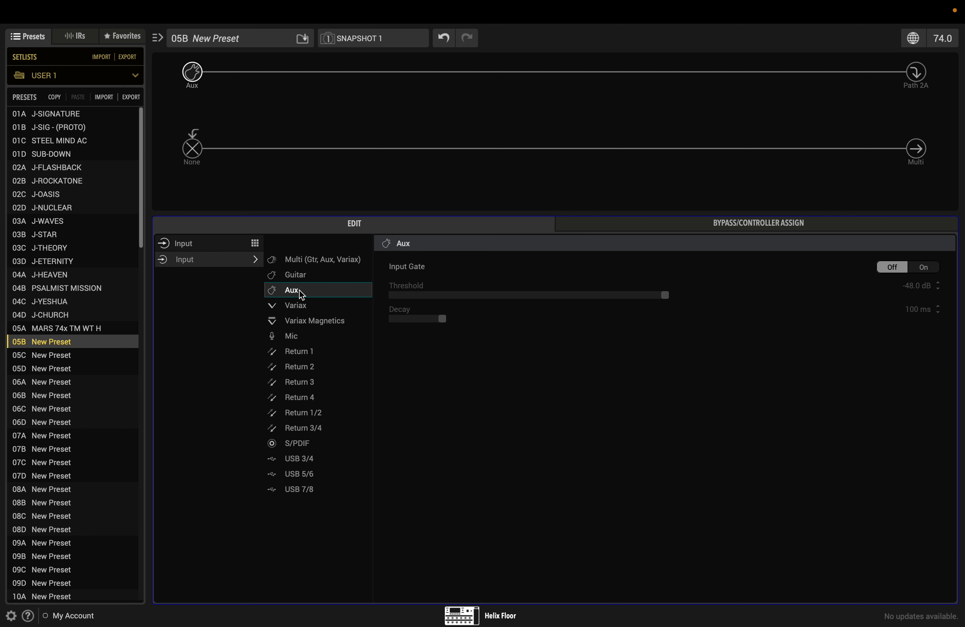
pyautogui.click(315, 312)
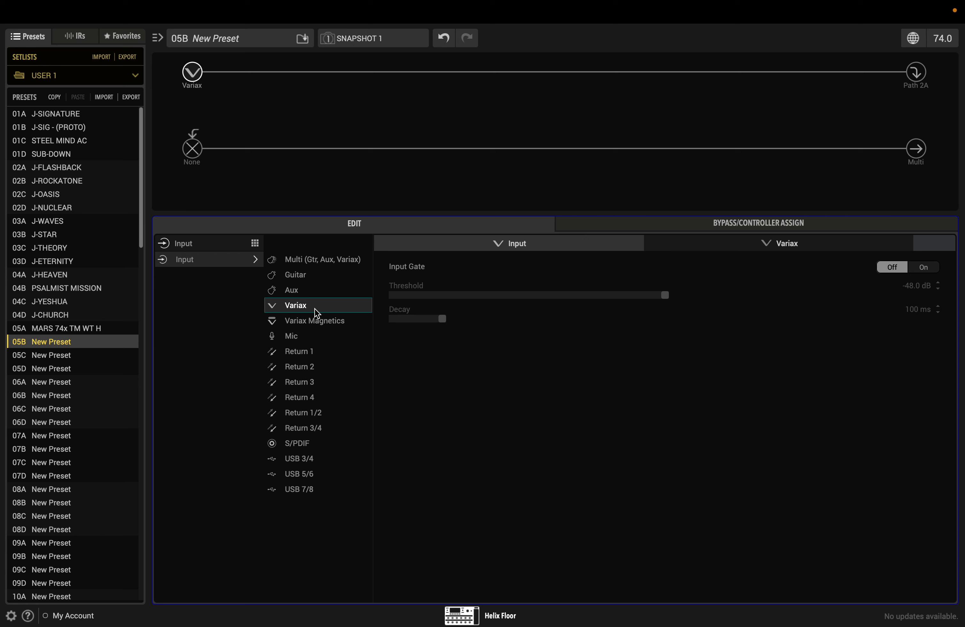
pyautogui.click(315, 338)
pyautogui.click(318, 357)
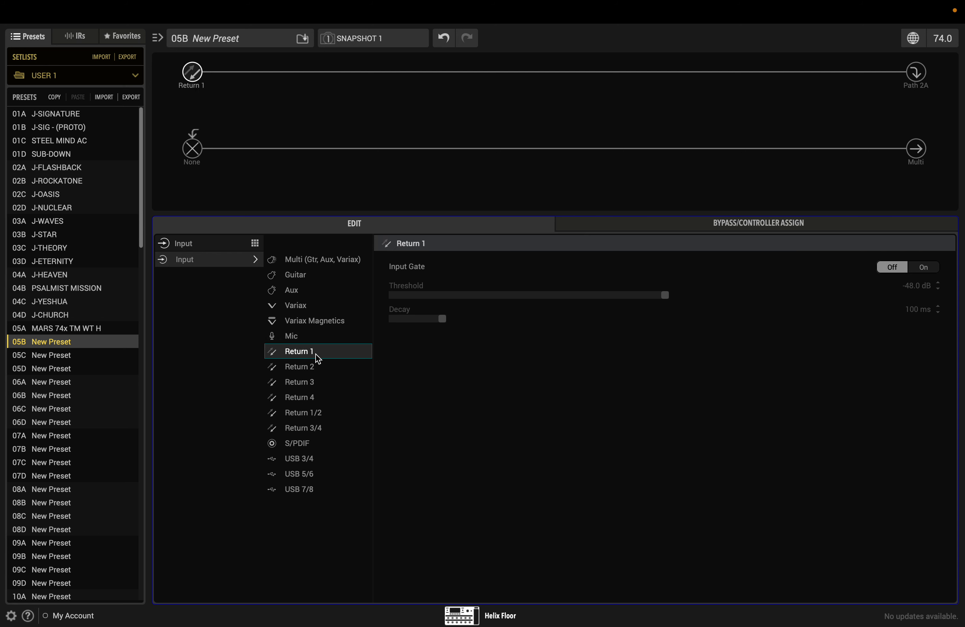
pyautogui.click(316, 371)
pyautogui.click(323, 459)
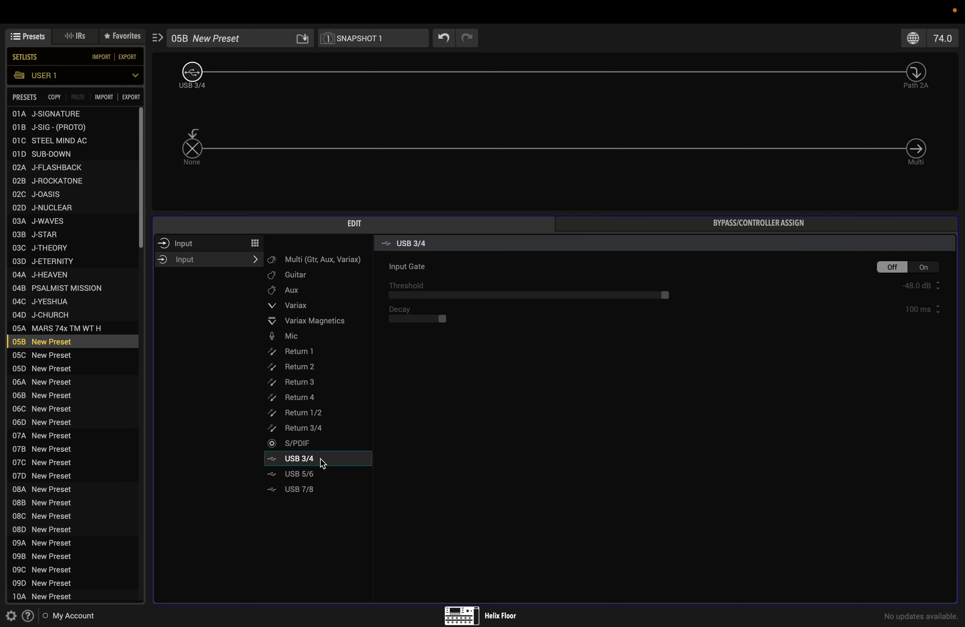
pyautogui.click(327, 263)
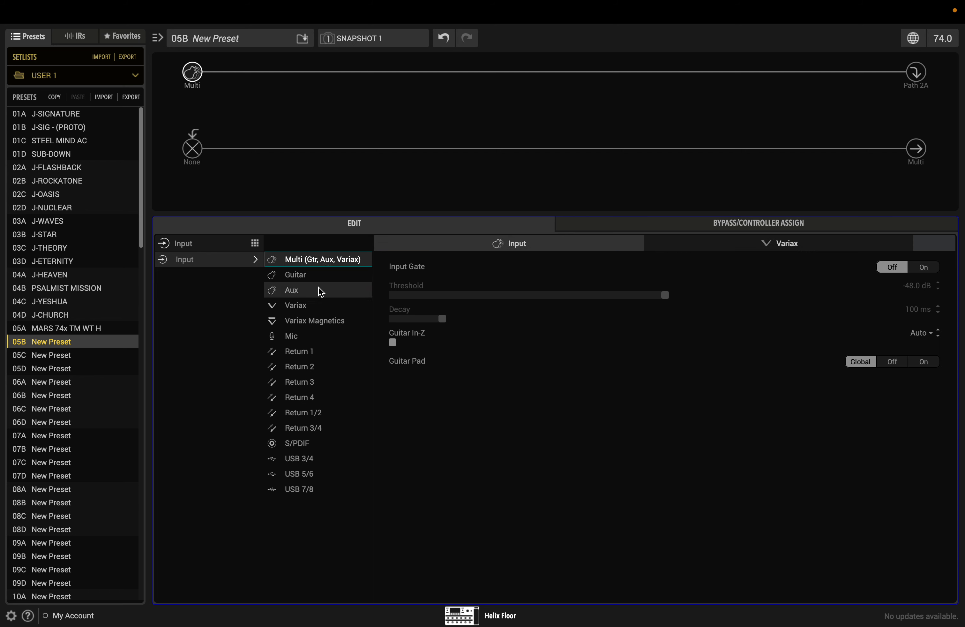
pyautogui.click(330, 284)
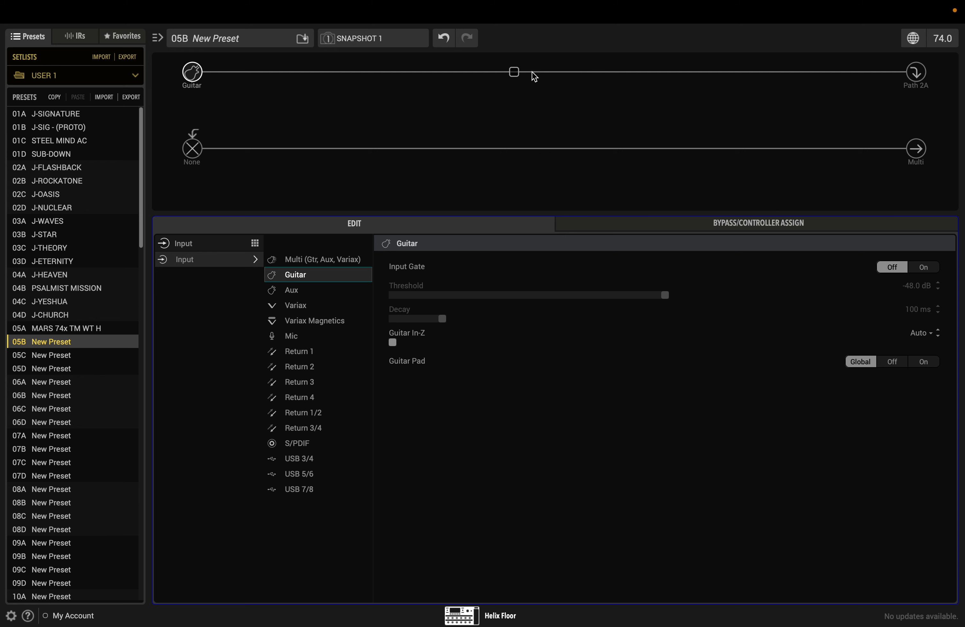
# - Select an empty block on the upper path, view the Favorites and look through the mono Distortion models
pyautogui.click(594, 72)
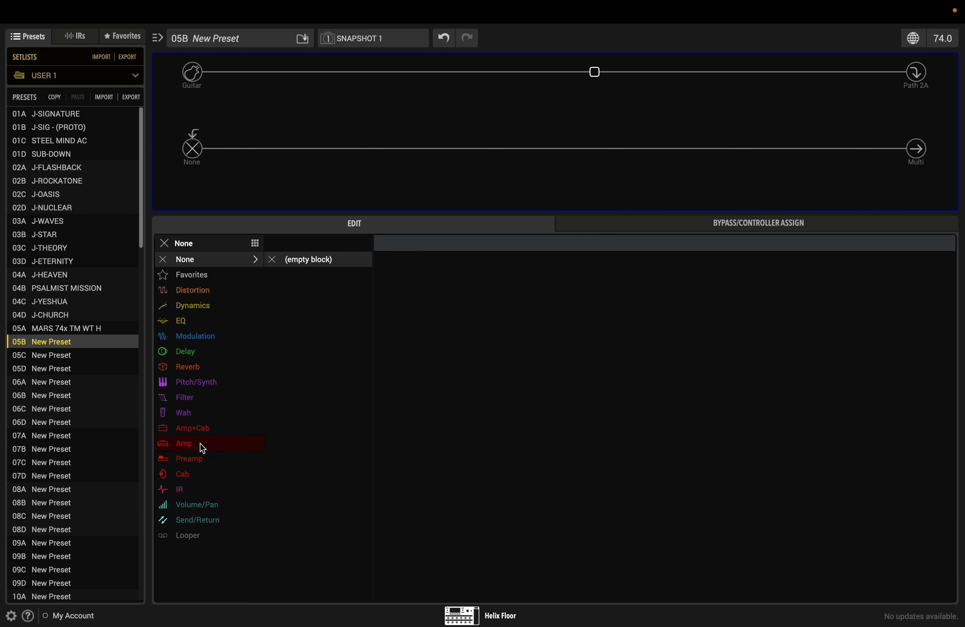
pyautogui.click(203, 280)
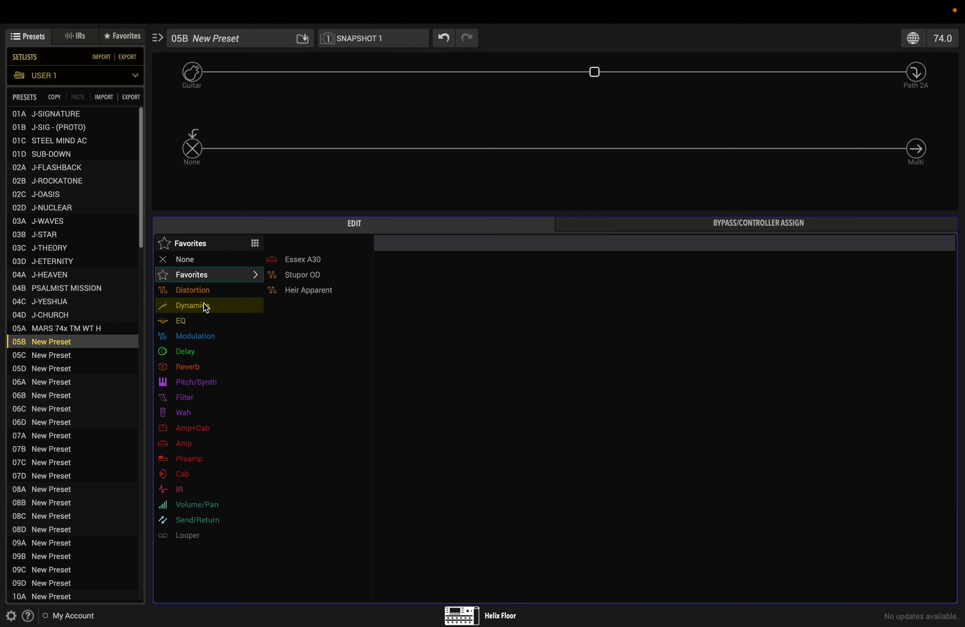
pyautogui.click(242, 299)
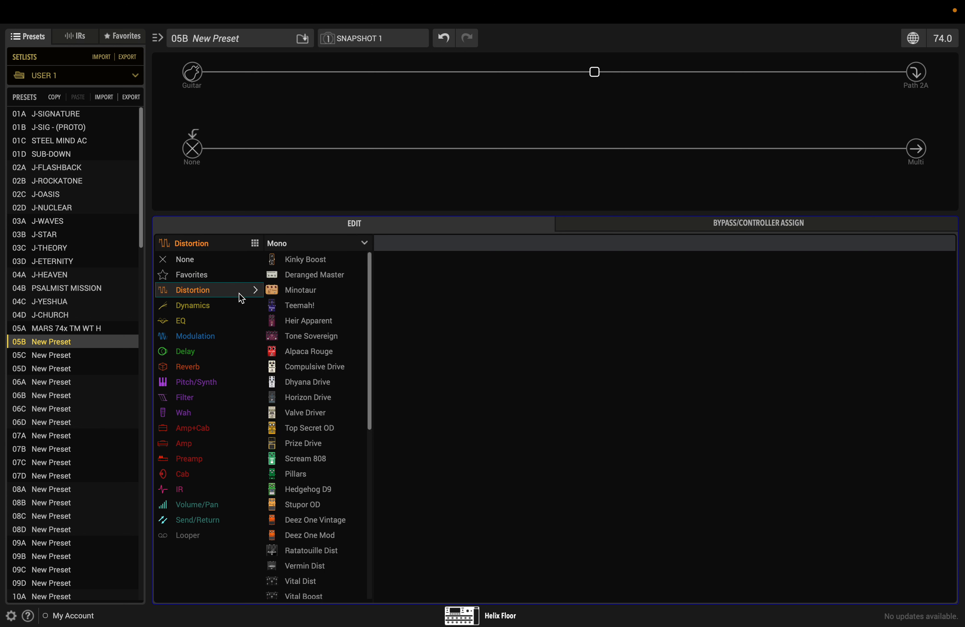
pyautogui.scroll(-3, 319, 379)
pyautogui.scroll(-10, 320, 380)
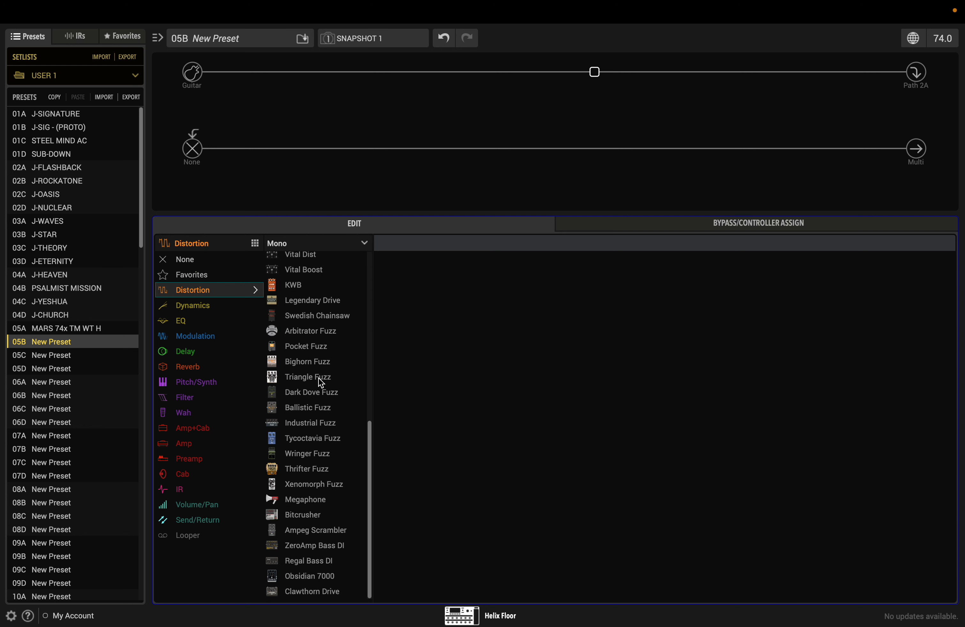
pyautogui.scroll(12, 319, 377)
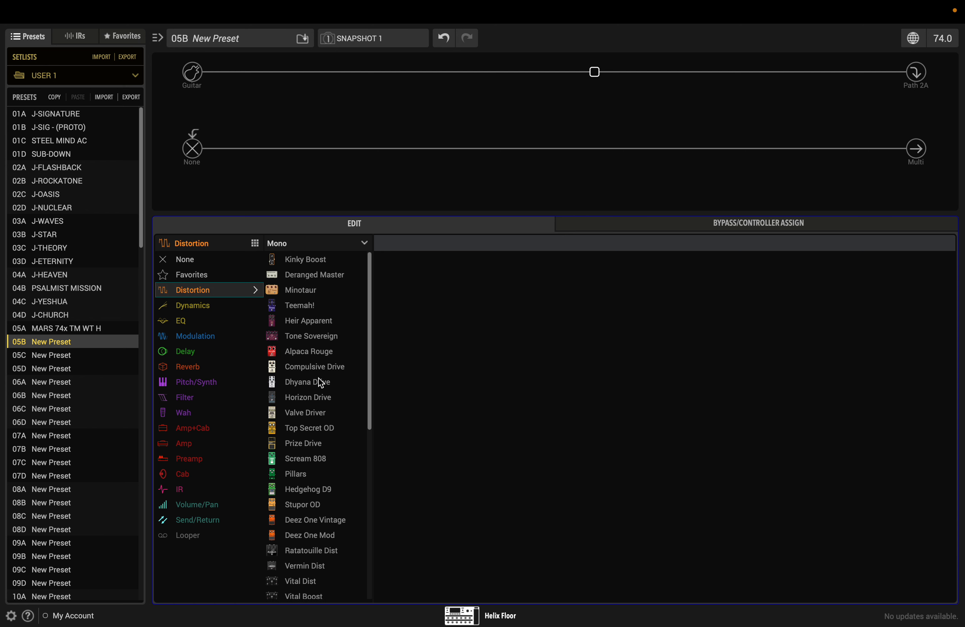
pyautogui.scroll(-6, 328, 320)
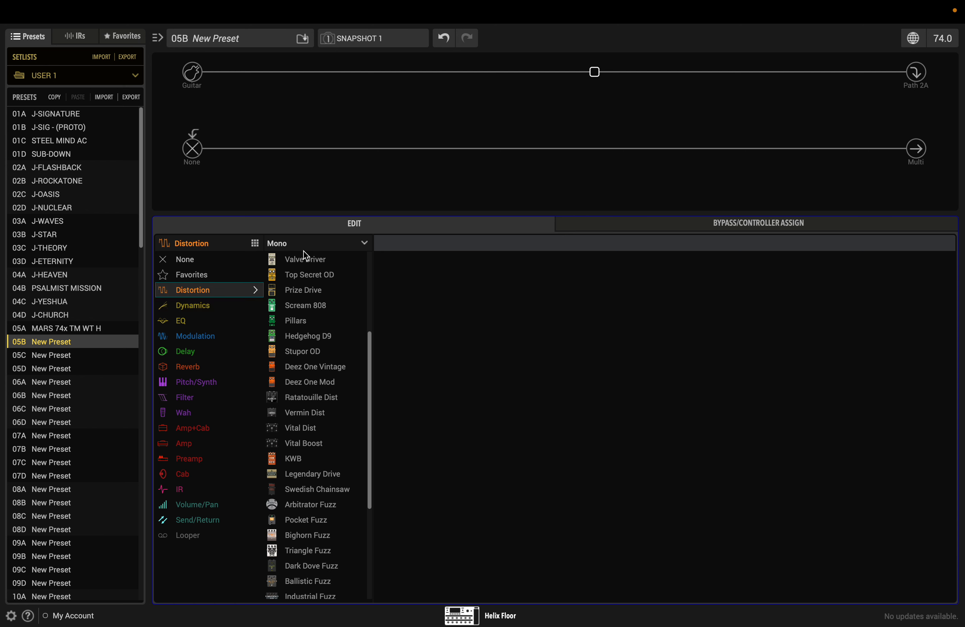
pyautogui.scroll(6, 301, 317)
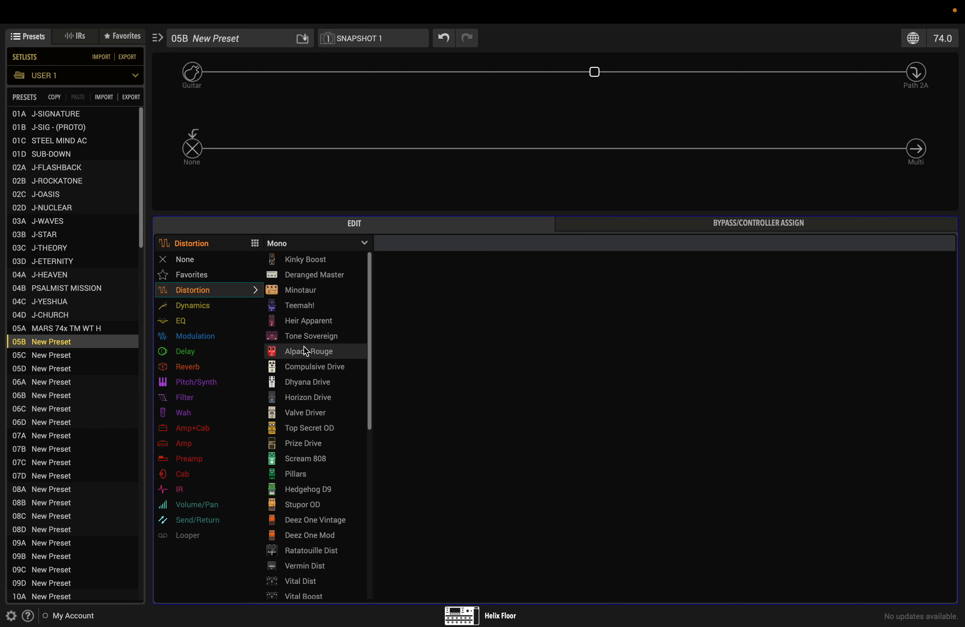
# - Look at the Stereo and Legacy versions of the Distortion model list for the empty block
pyautogui.click(296, 247)
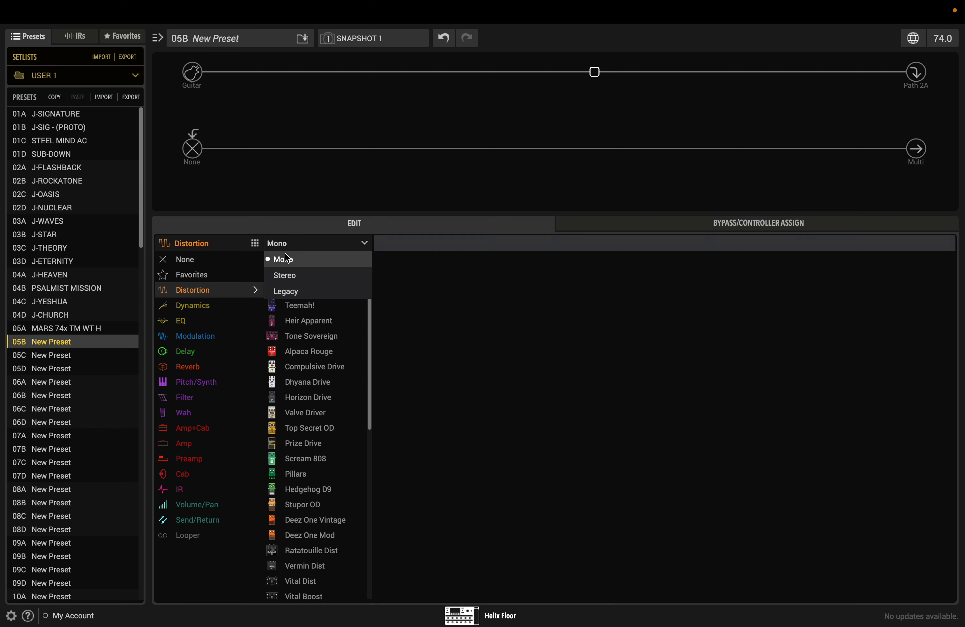
pyautogui.click(293, 274)
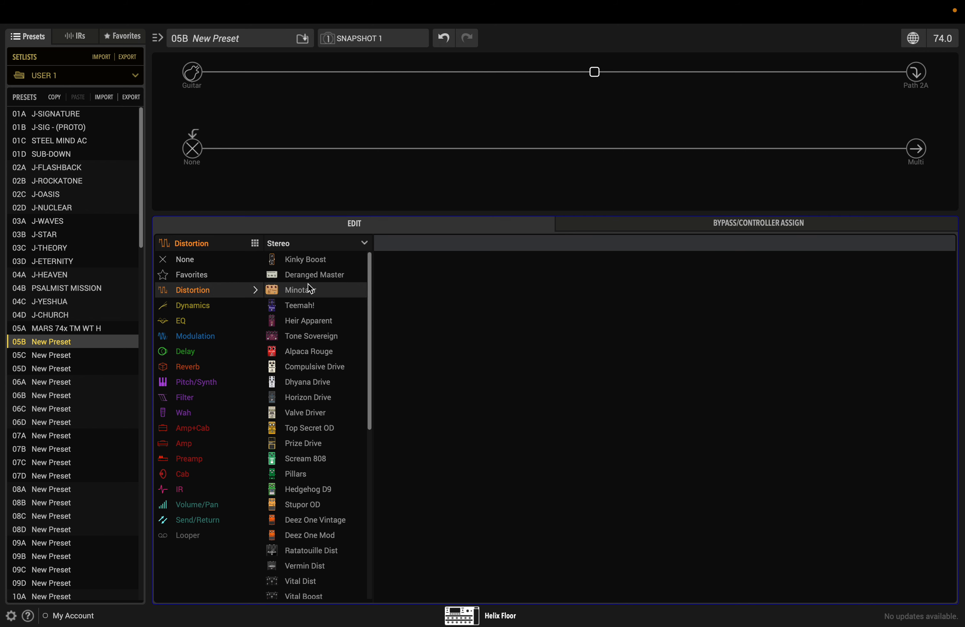
pyautogui.click(304, 249)
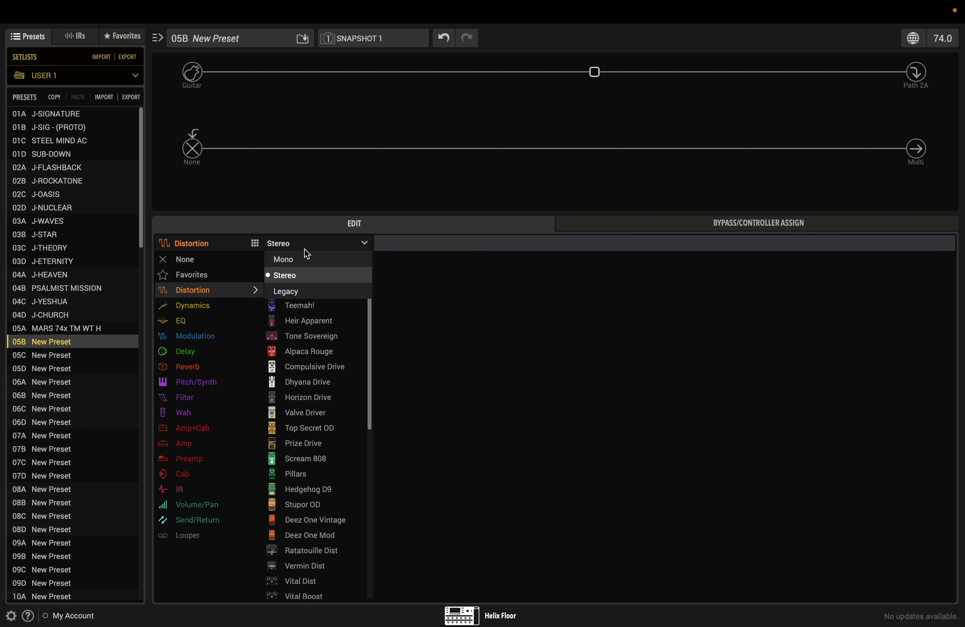
pyautogui.click(290, 286)
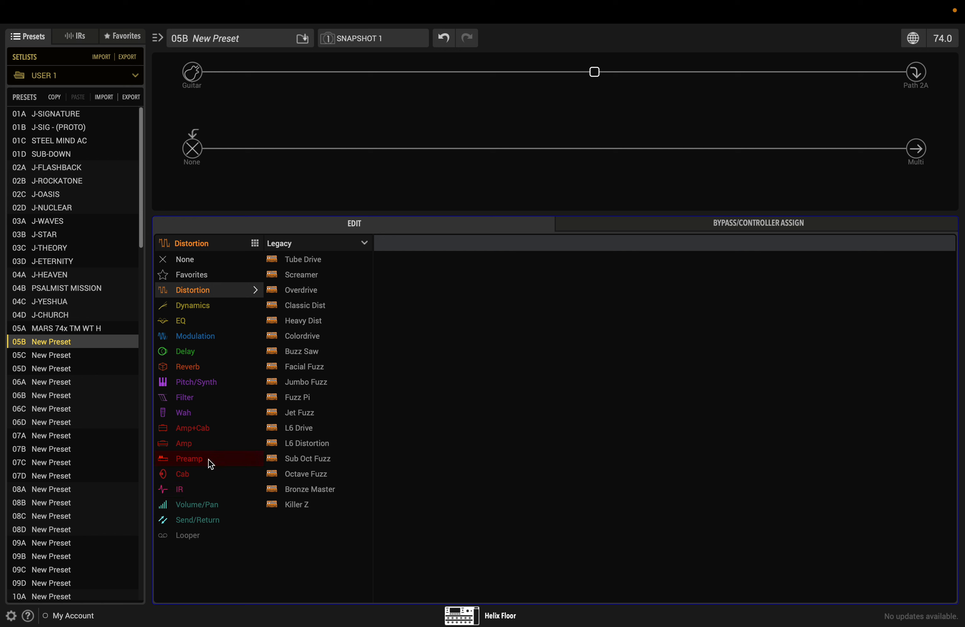
# - Browse the Amp+Cab, Amp, Preamp and Cab model categories in turn
pyautogui.click(209, 432)
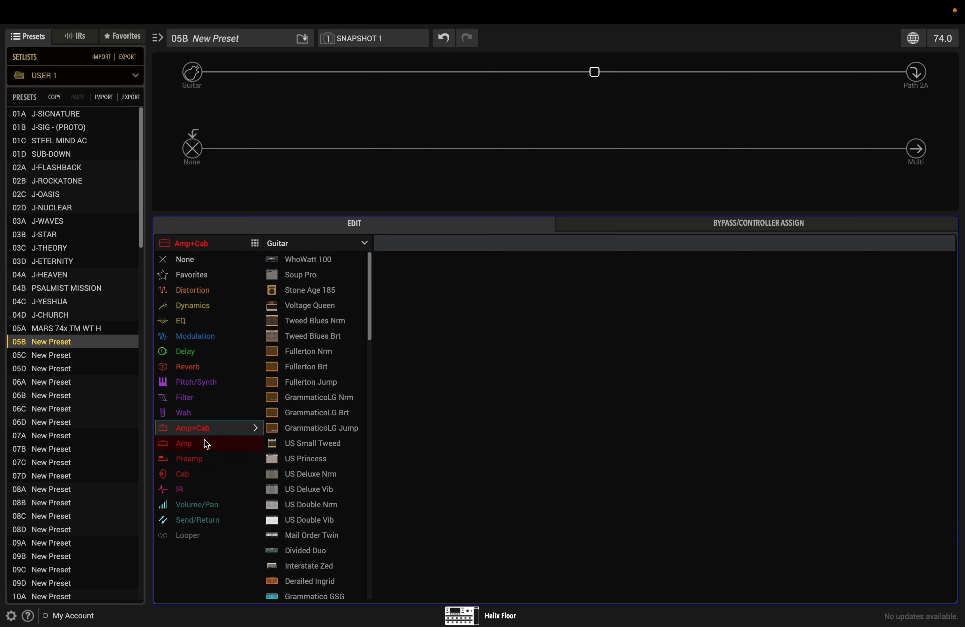
pyautogui.click(205, 441)
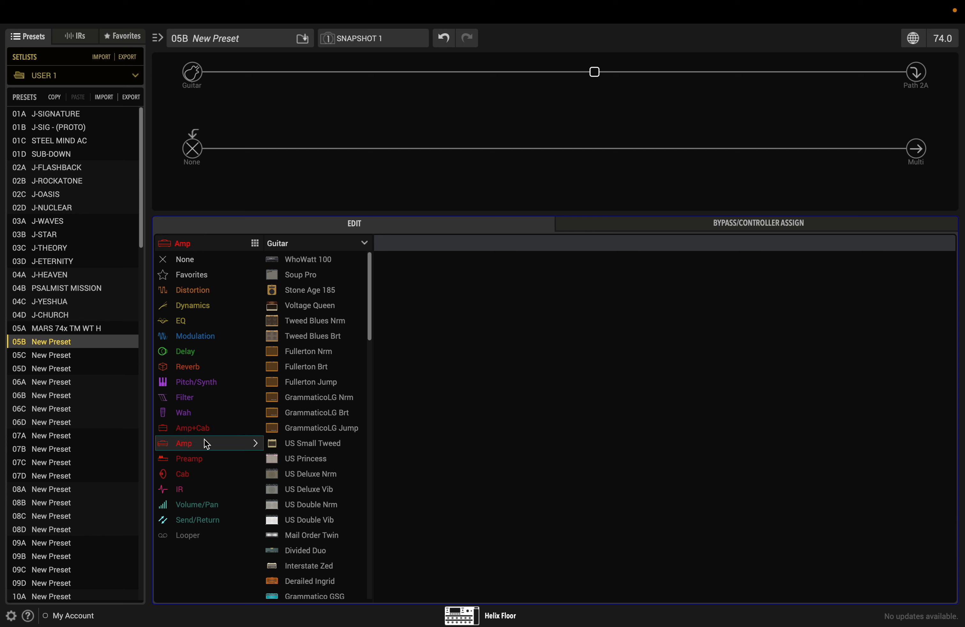
pyautogui.click(210, 459)
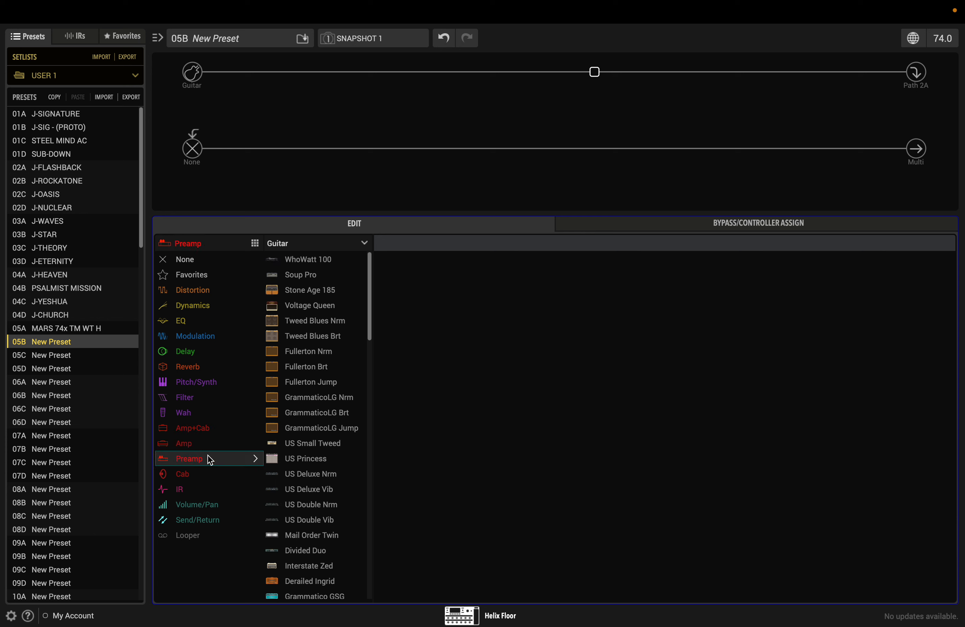
pyautogui.click(204, 475)
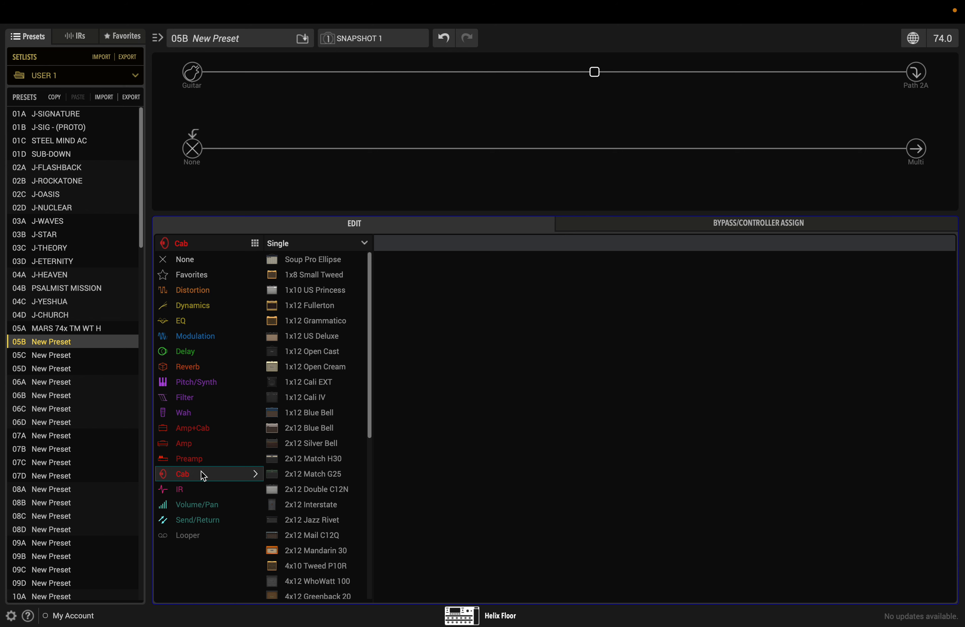
# - Return to the Amp category and view its Bass models
pyautogui.click(196, 450)
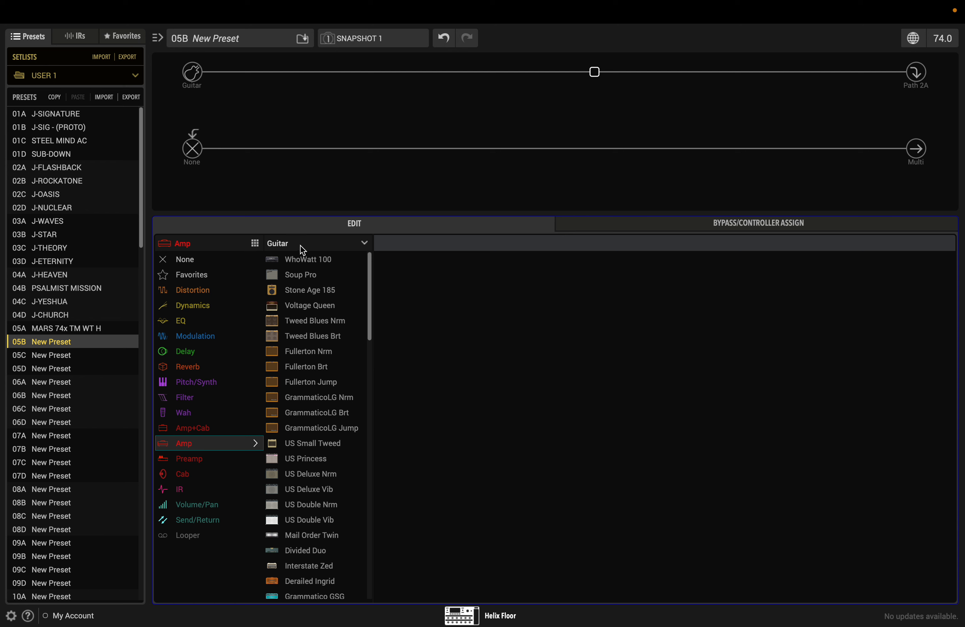
pyautogui.click(317, 246)
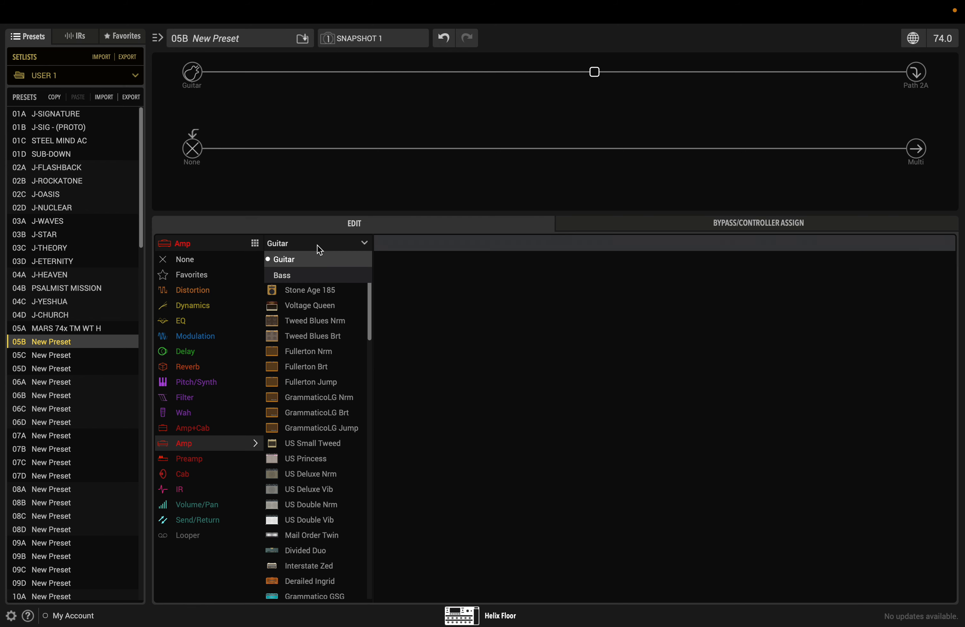
pyautogui.click(289, 273)
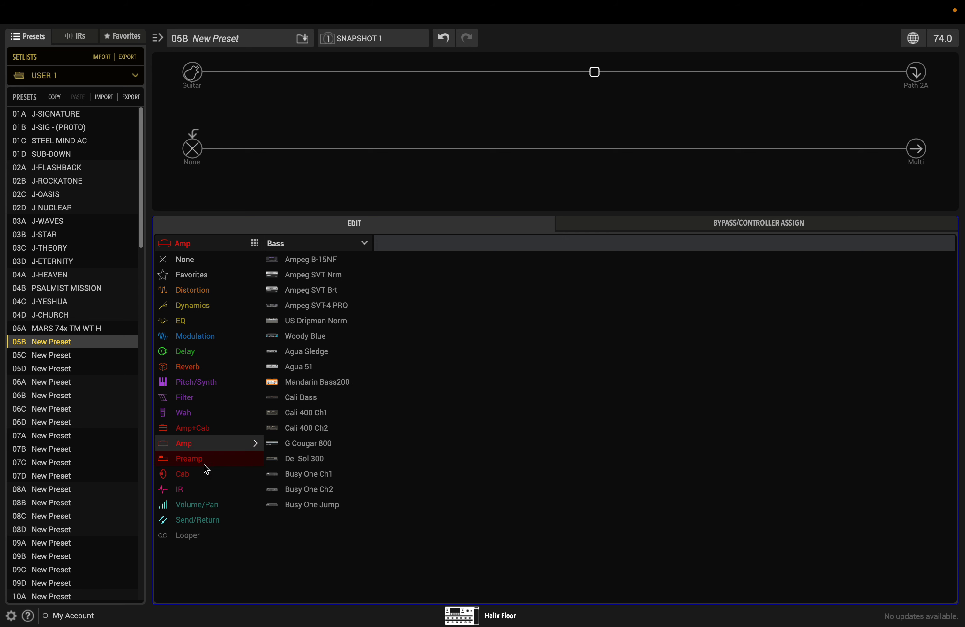
# - Switch the Cab category to Dual and look through the cab models down to the end of the list
pyautogui.click(207, 472)
pyautogui.click(312, 244)
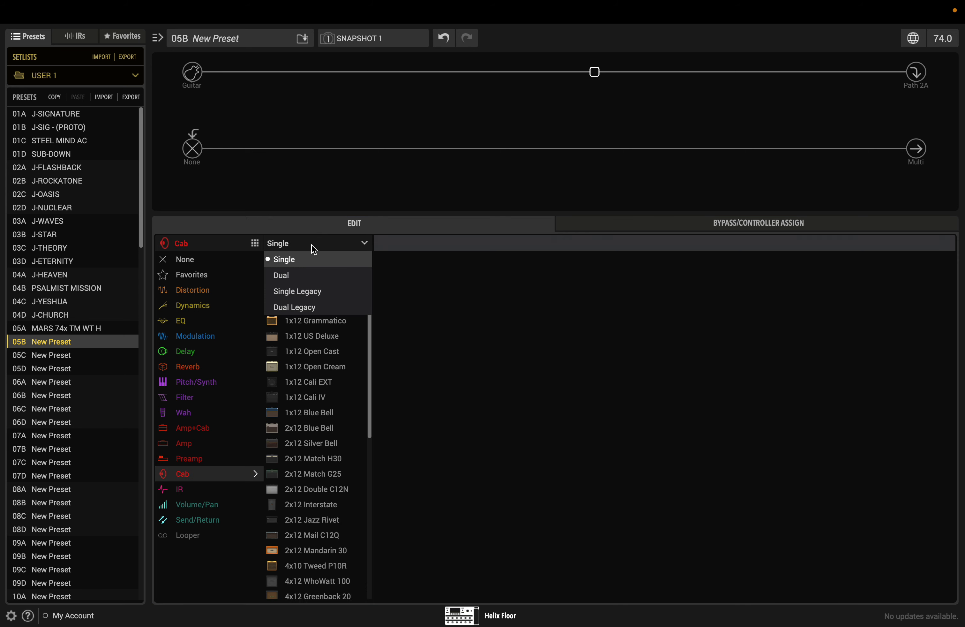
pyautogui.click(311, 280)
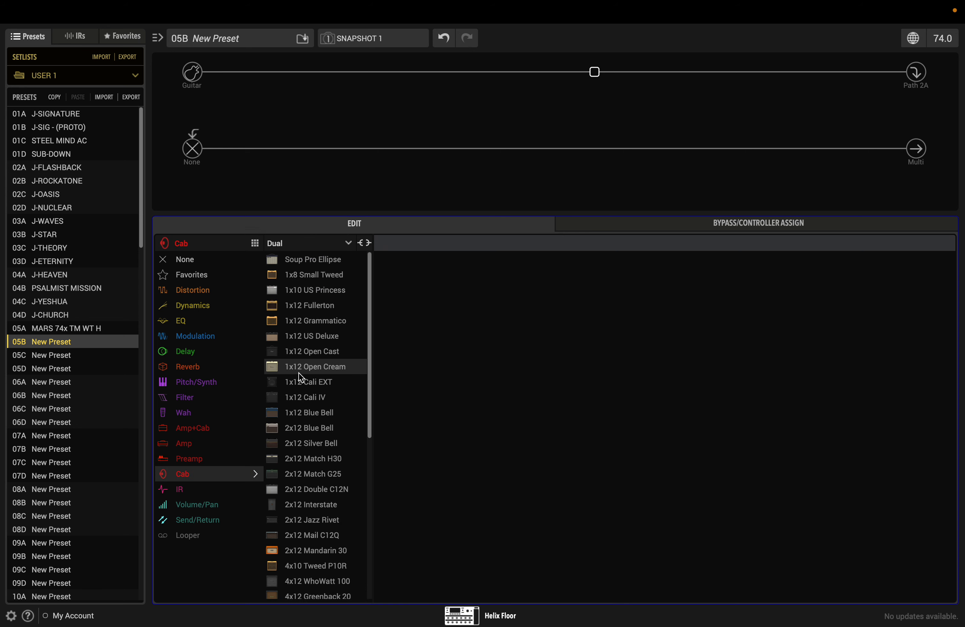
pyautogui.scroll(-3, 310, 427)
pyautogui.scroll(-3, 310, 427)
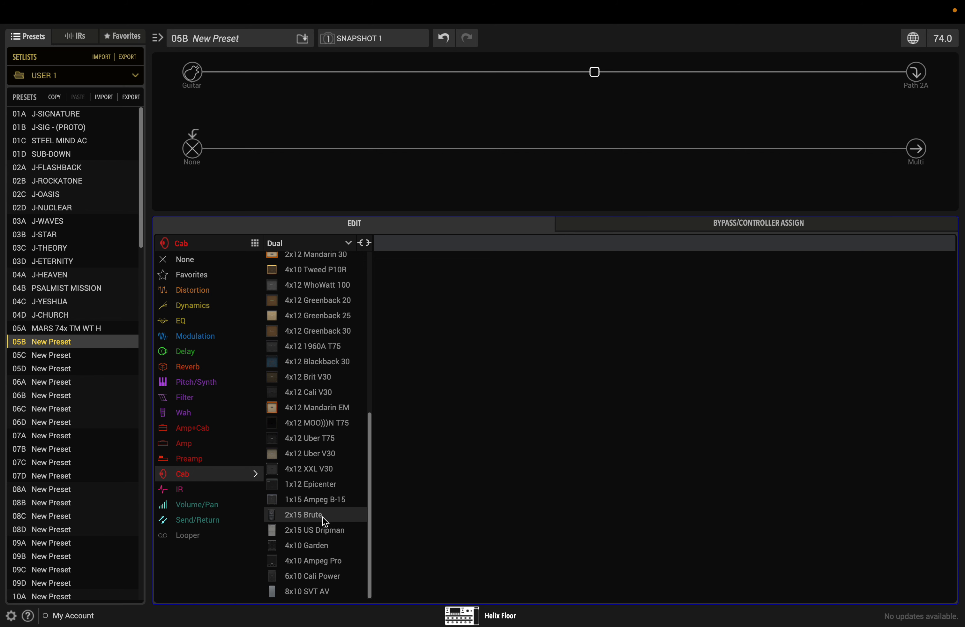
# - Show the Guitar models of the Amp category for the empty block
pyautogui.click(224, 444)
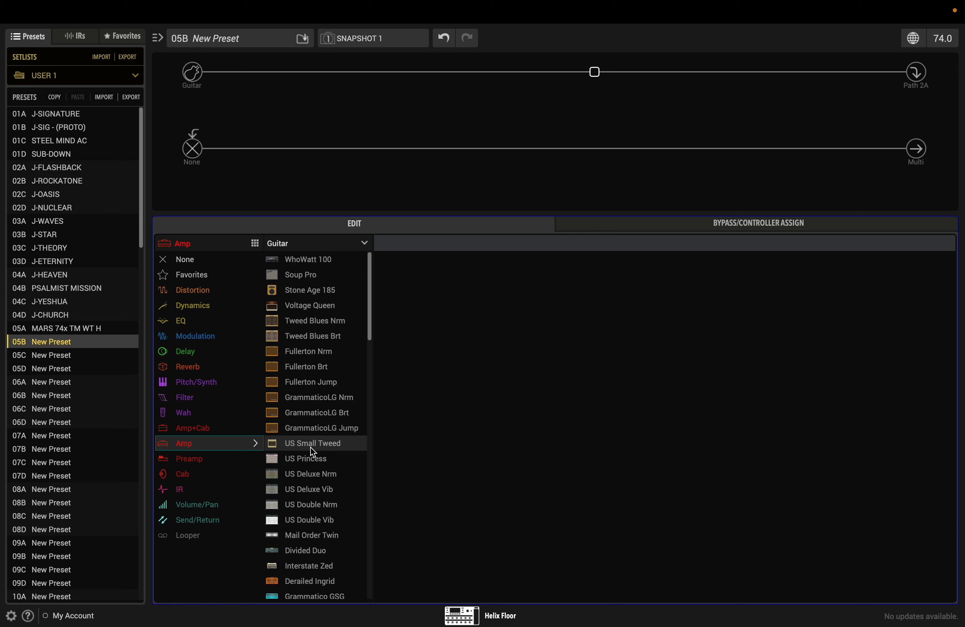